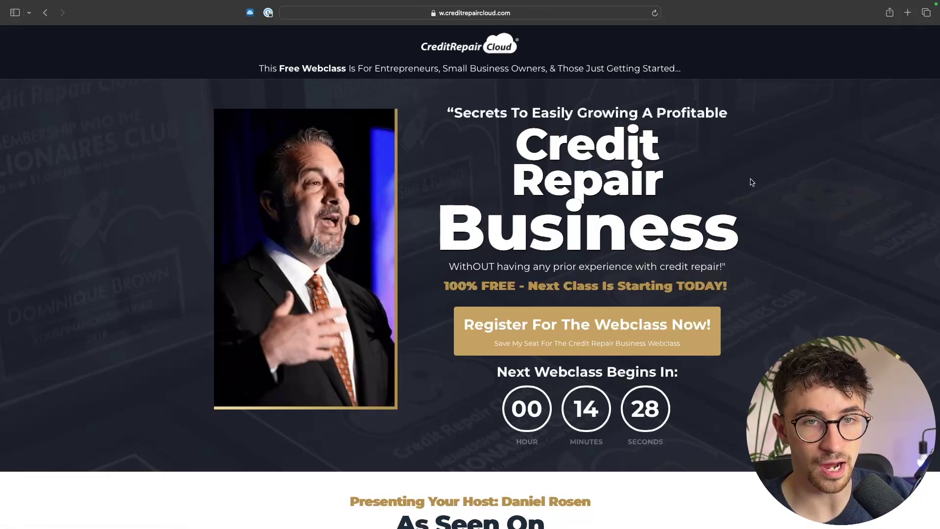
# - Highlight the Credit Repair Business headline, then clear the selection
pyautogui.moveTo(482, 142); pyautogui.dragTo(751, 235)
pyautogui.click(751, 235)
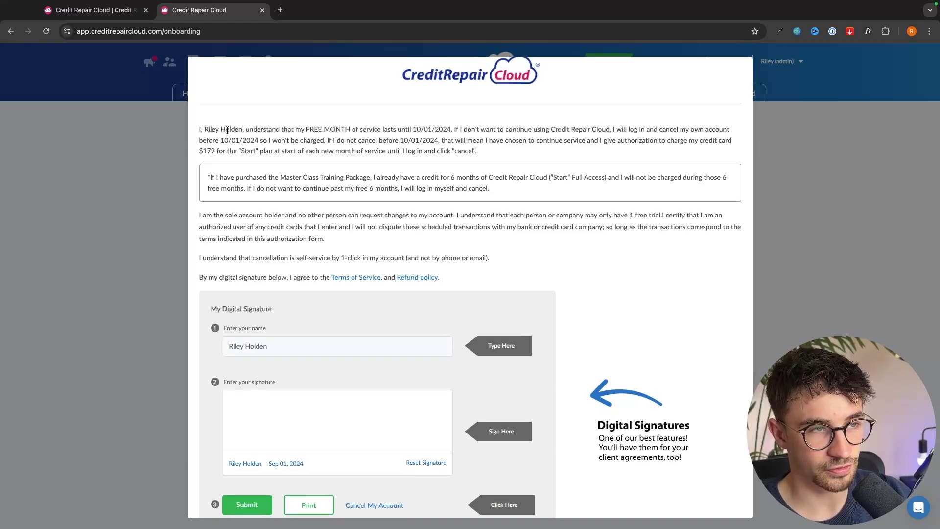
# - Review the free-month terms in the authorization agreement, then leave it for the Home page
pyautogui.moveTo(200, 129); pyautogui.dragTo(363, 129)
pyautogui.scroll(-1, 543, 323)
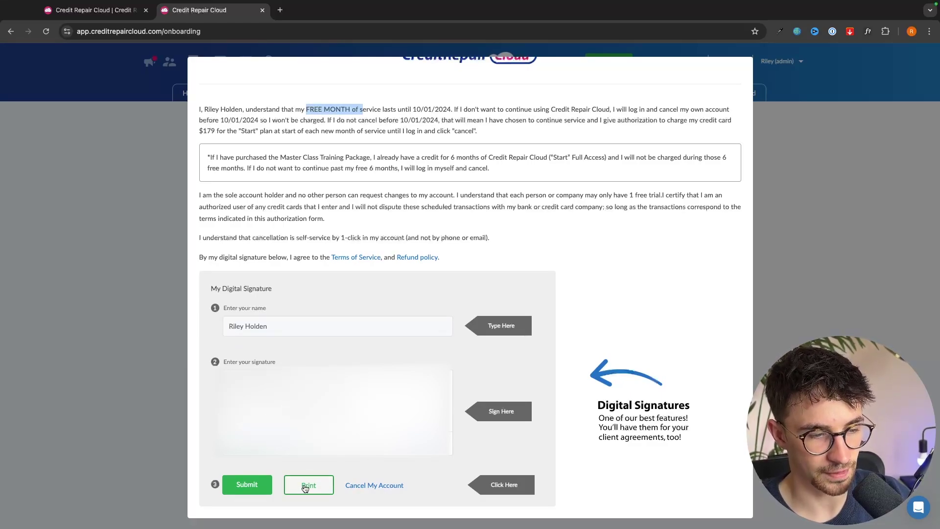
pyautogui.click(400, 486)
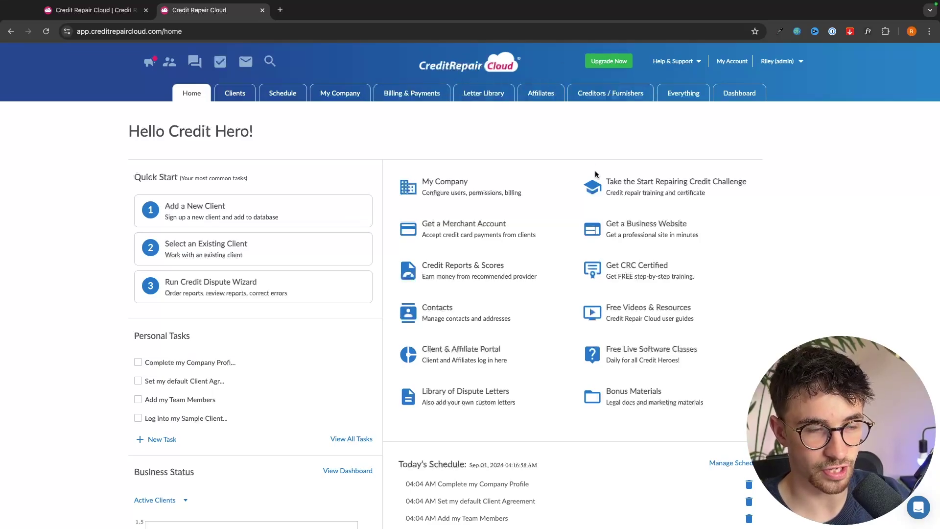
pyautogui.moveTo(128, 178); pyautogui.dragTo(234, 179)
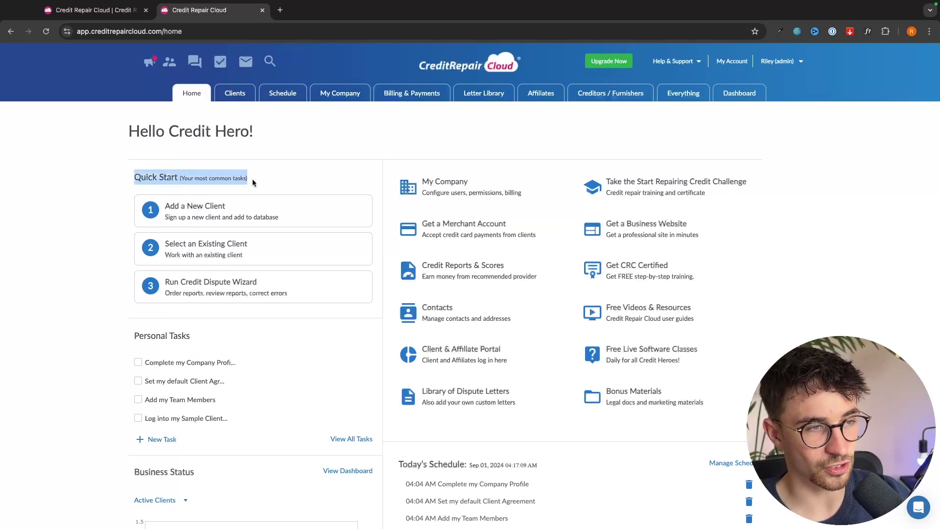
pyautogui.click(251, 178)
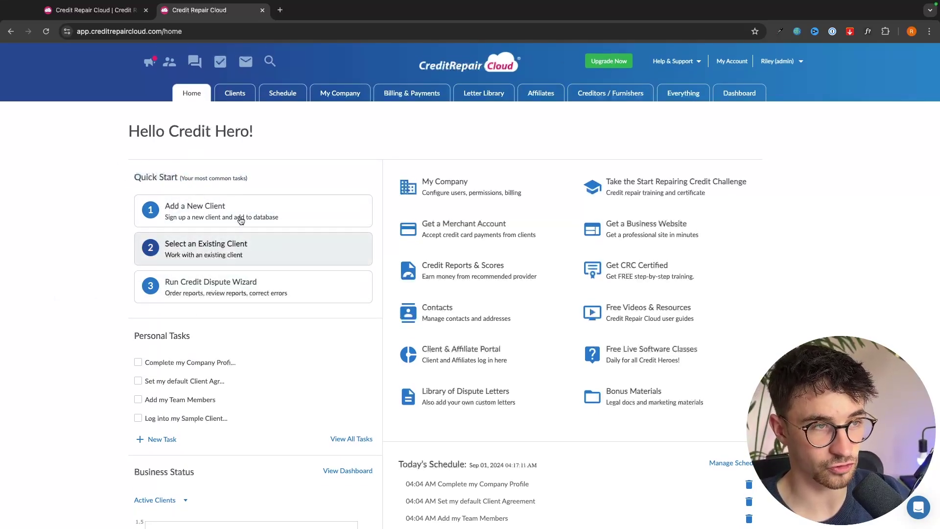
pyautogui.scroll(-2, 211, 284)
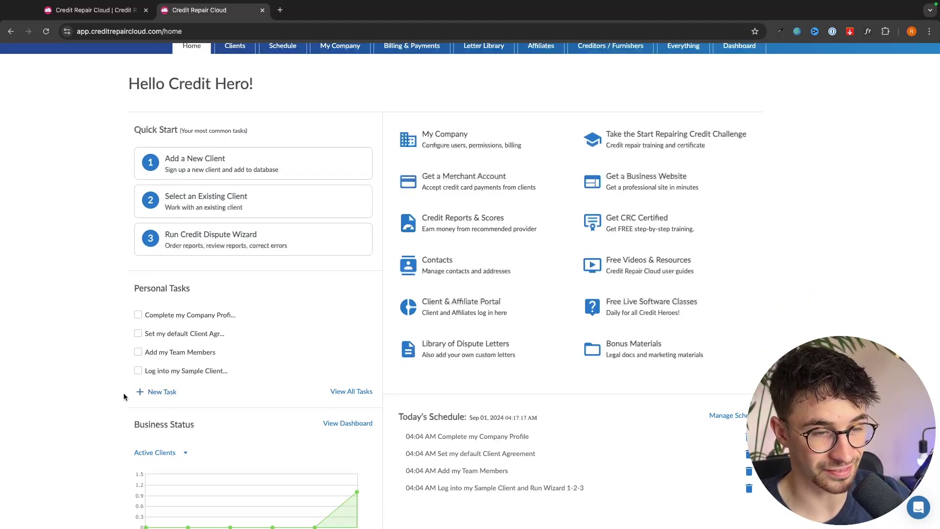
pyautogui.scroll(-3, 246, 374)
pyautogui.scroll(-1, 289, 392)
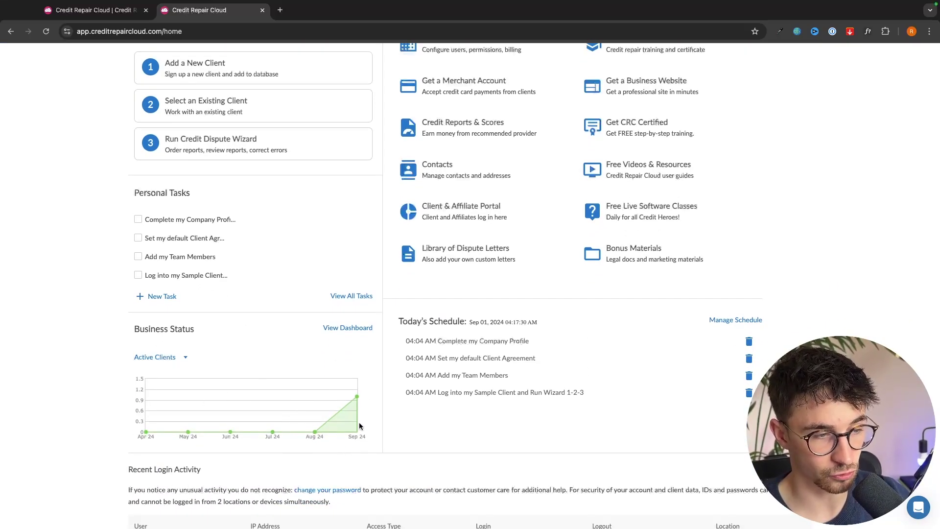
pyautogui.scroll(5, 362, 420)
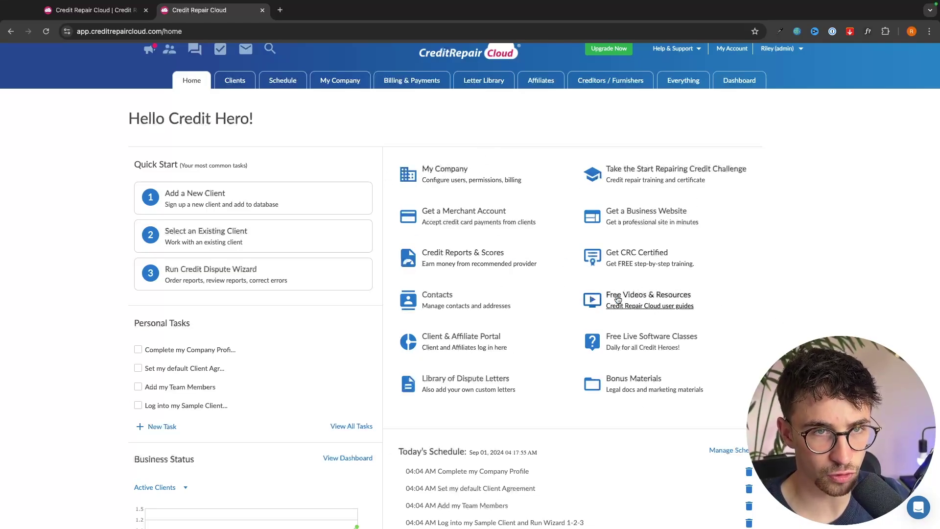
pyautogui.scroll(1, 372, 221)
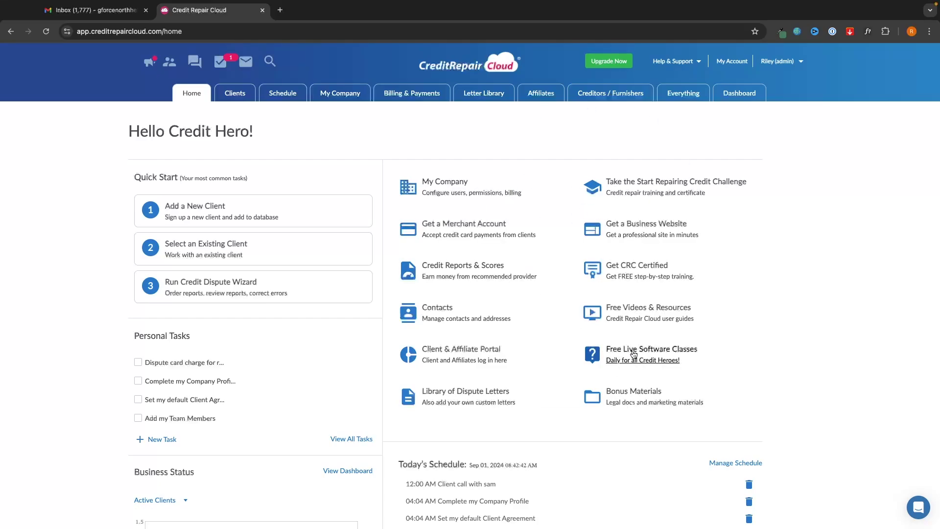
# - Open the daily free live software classes page and choose Schedule Class for a live onboarding call
pyautogui.click(664, 360)
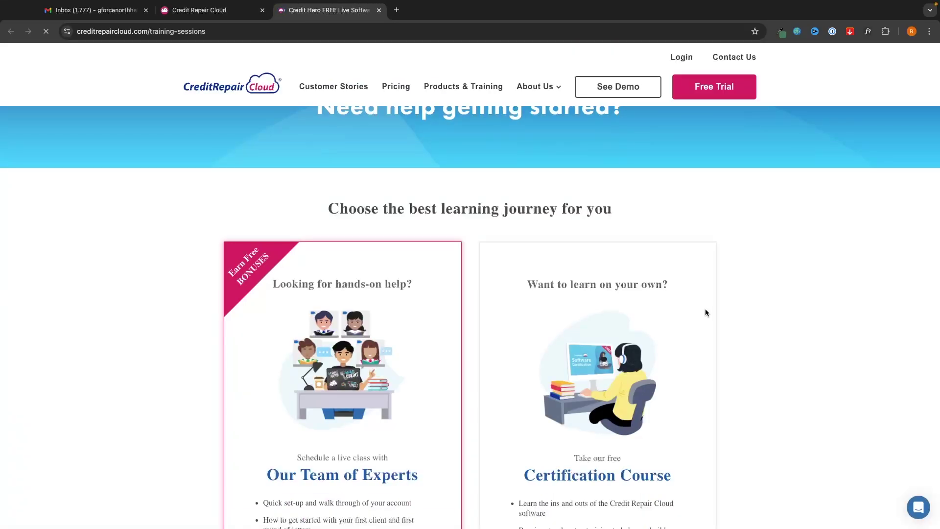
pyautogui.scroll(-1, 709, 310)
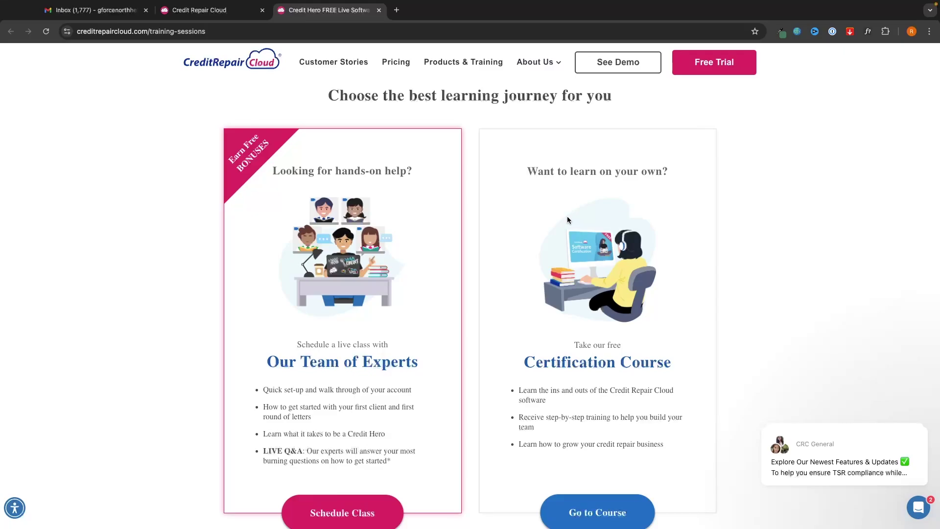
pyautogui.scroll(-3, 233, 295)
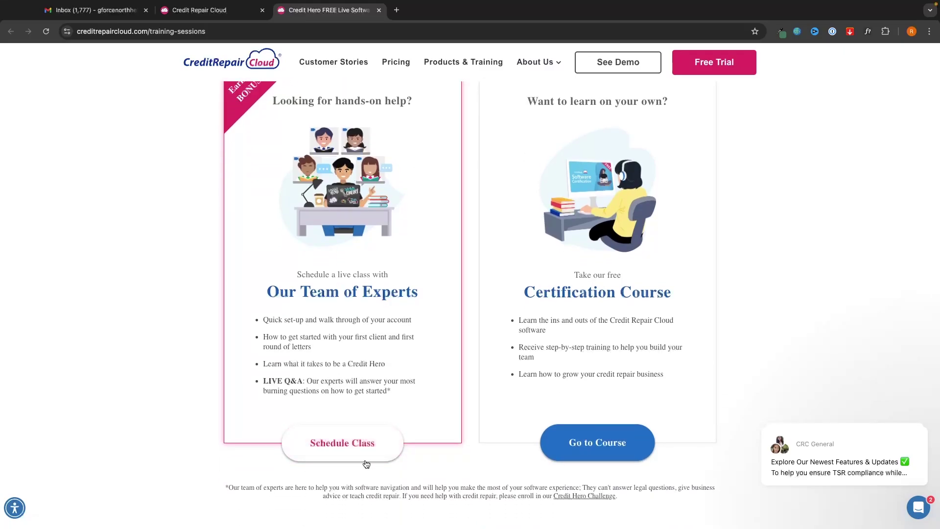
pyautogui.click(333, 446)
pyautogui.scroll(-1, 581, 336)
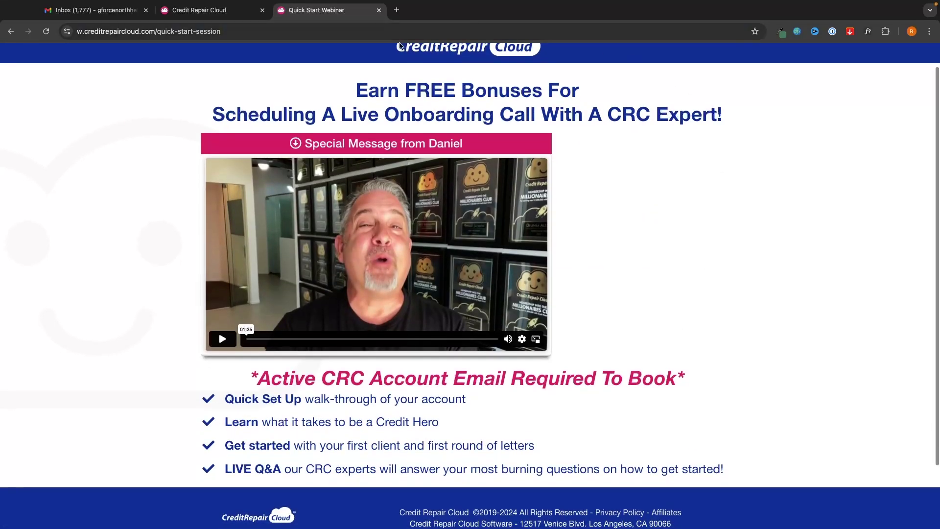
pyautogui.moveTo(212, 116); pyautogui.dragTo(726, 123)
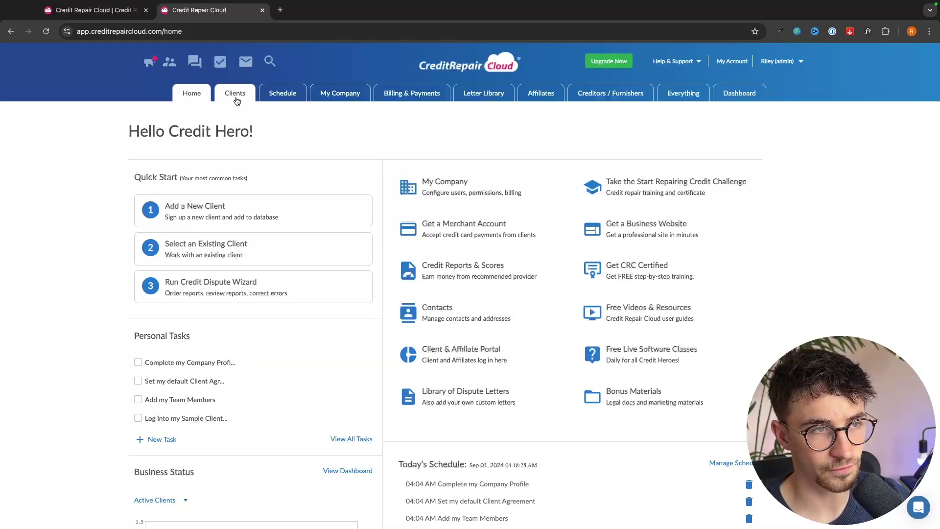
# - Open the Clients list, start the Add Lead / Client form, then dismiss it unsaved
pyautogui.click(218, 99)
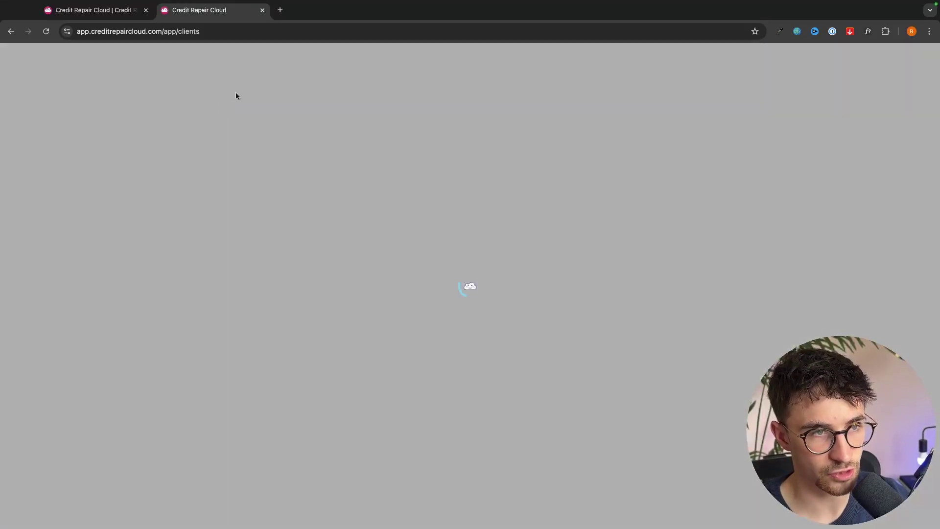
pyautogui.scroll(-1, 507, 392)
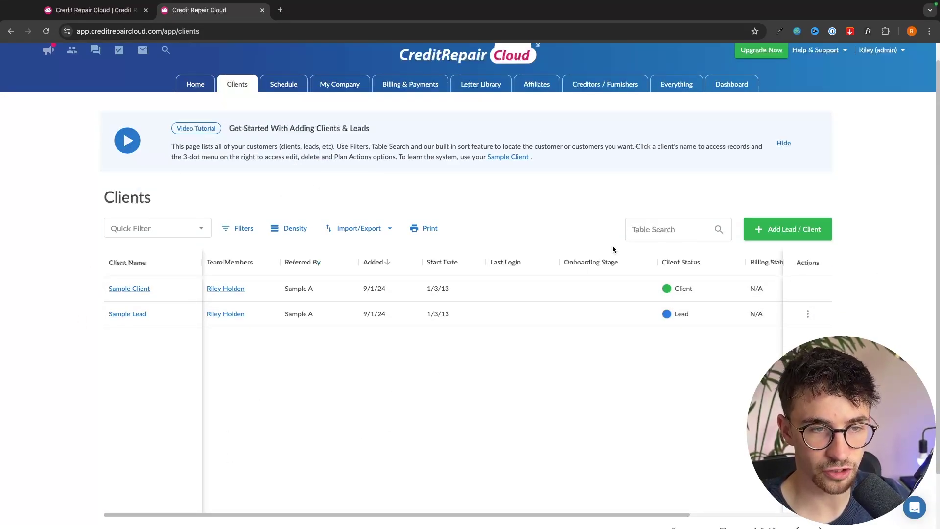
pyautogui.click(769, 236)
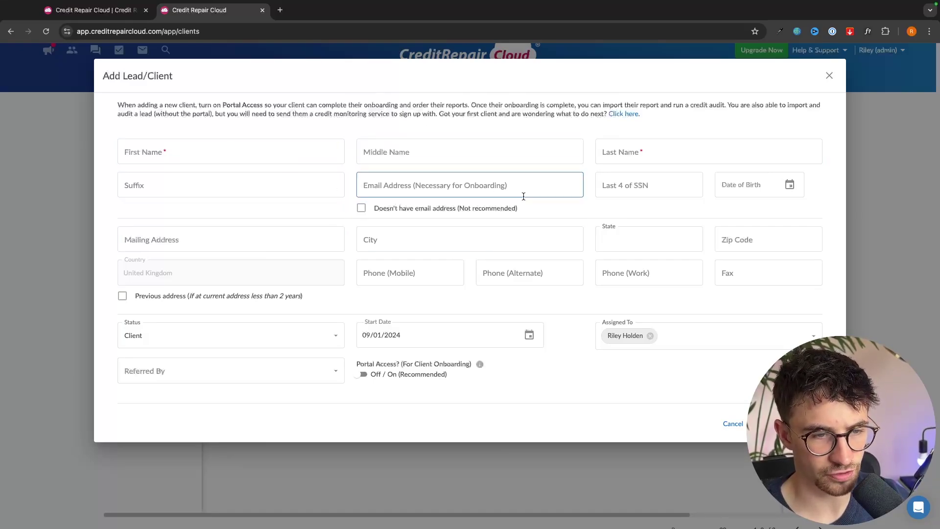
pyautogui.click(742, 429)
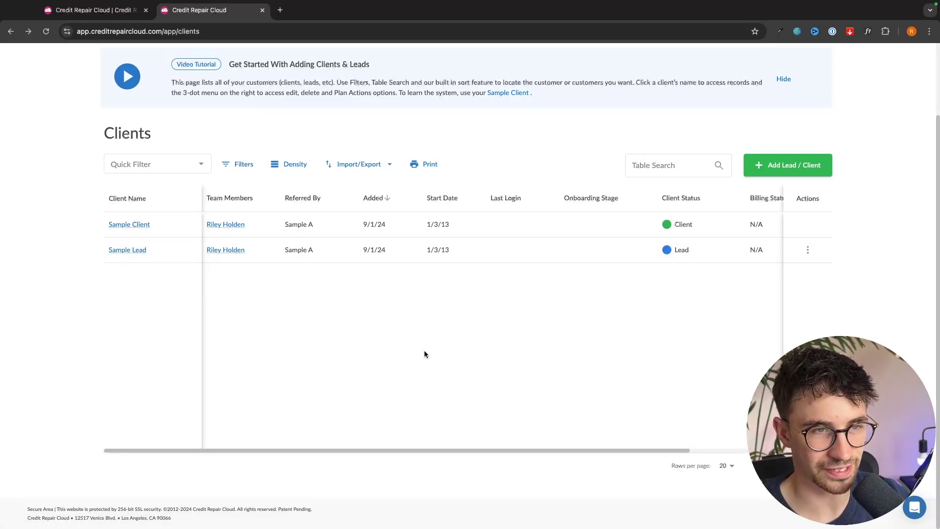
# - Open Sample Client's dashboard and mark the Client Agreement document as received
pyautogui.click(123, 225)
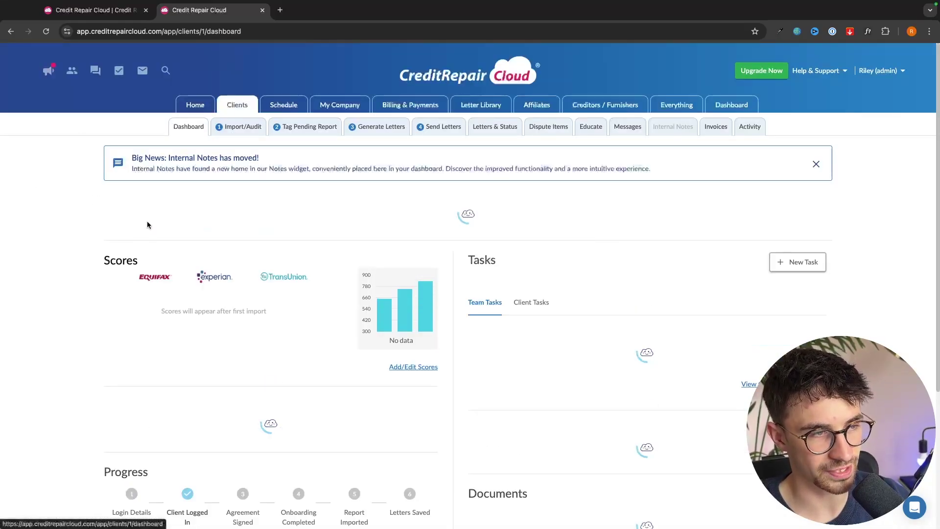
pyautogui.scroll(-3, 401, 262)
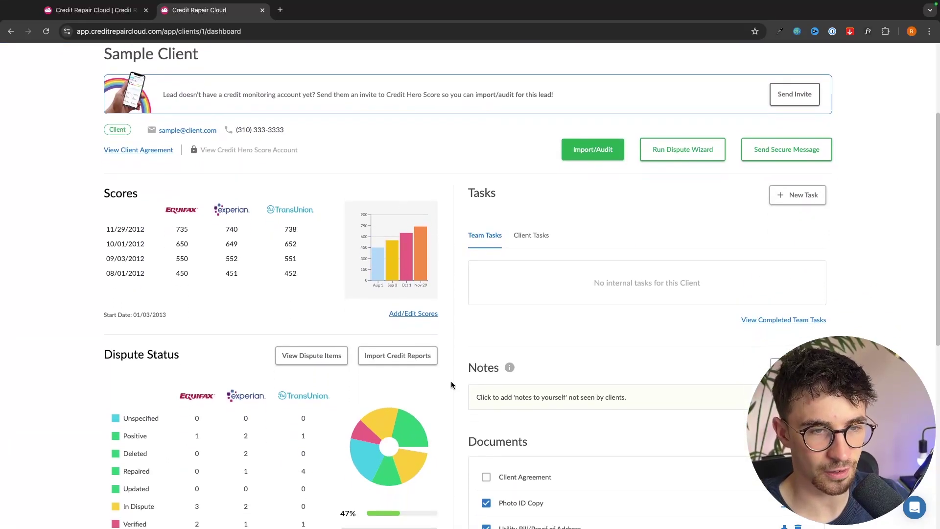
pyautogui.scroll(-1, 603, 364)
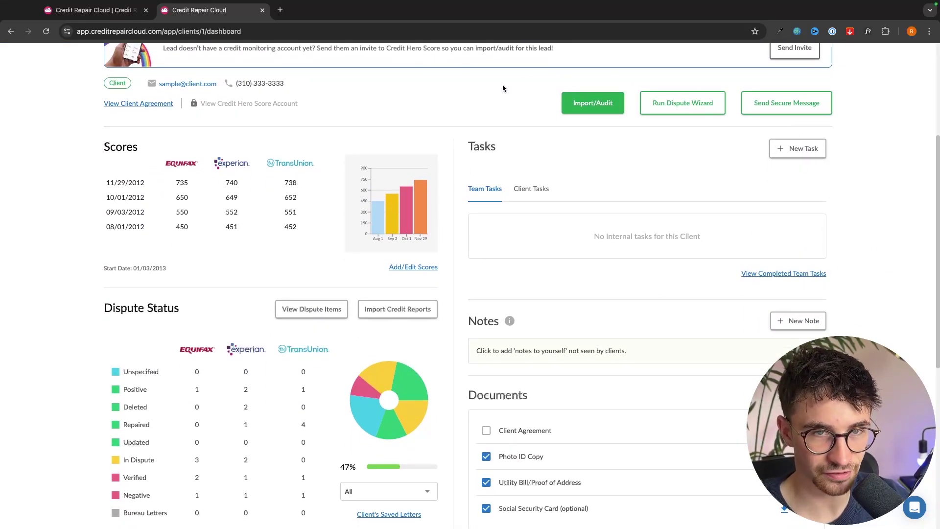
pyautogui.scroll(-2, 729, 185)
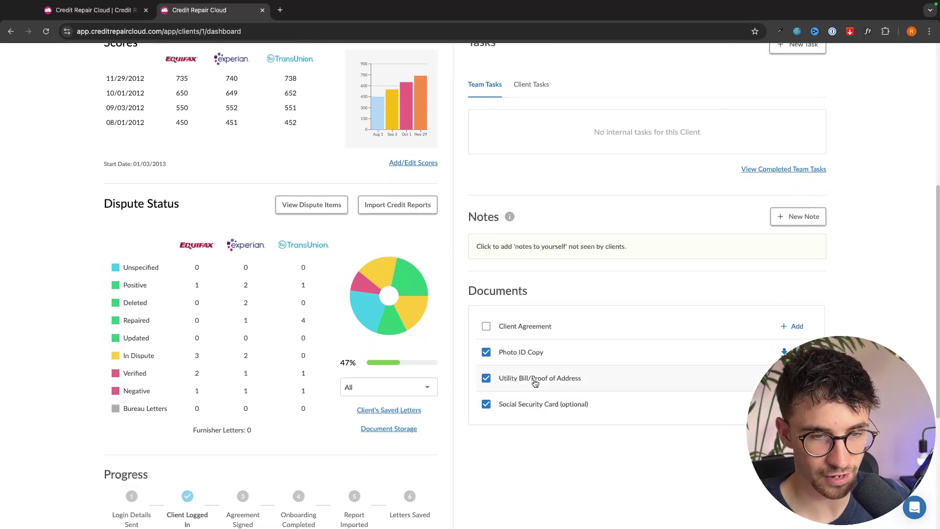
pyautogui.click(486, 327)
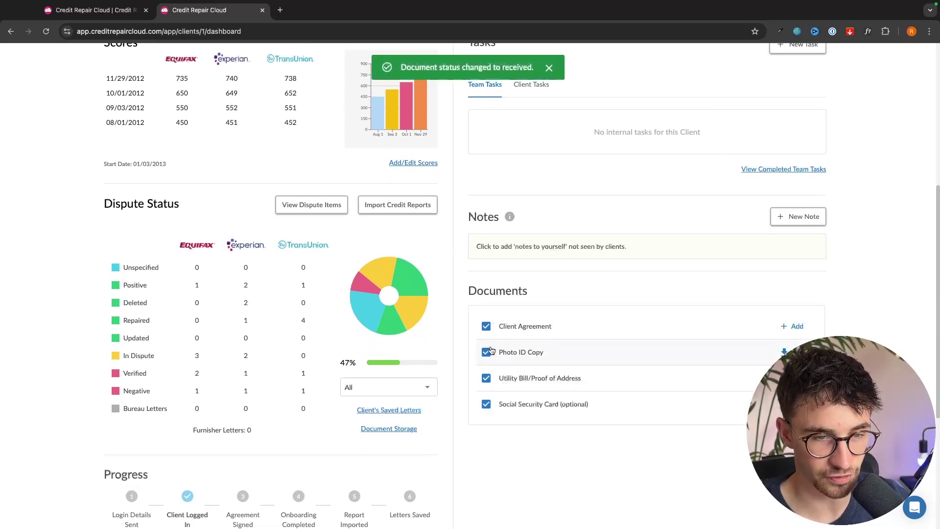
pyautogui.scroll(2, 563, 327)
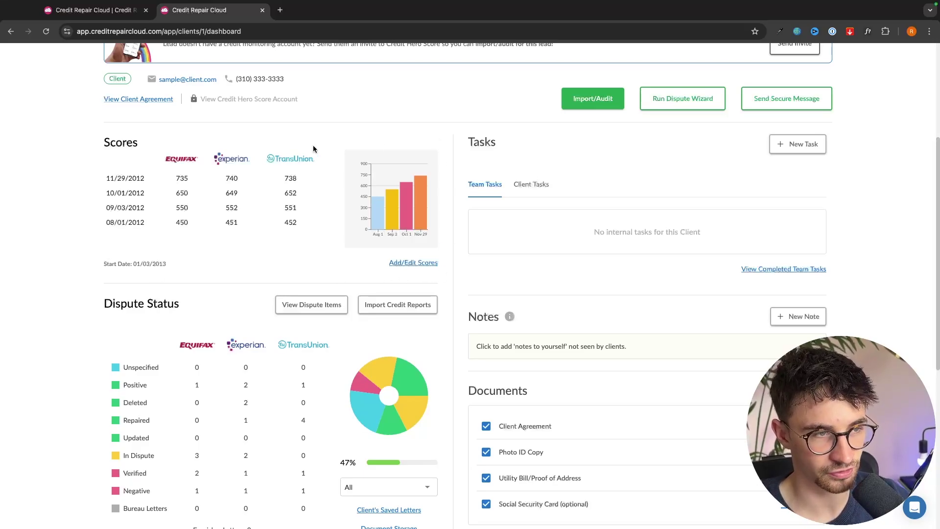
# - Review the 08/01/2012 and 11/29/2012 score rows and the Dispute Status section
pyautogui.moveTo(155, 225); pyautogui.dragTo(308, 217)
pyautogui.click(307, 217)
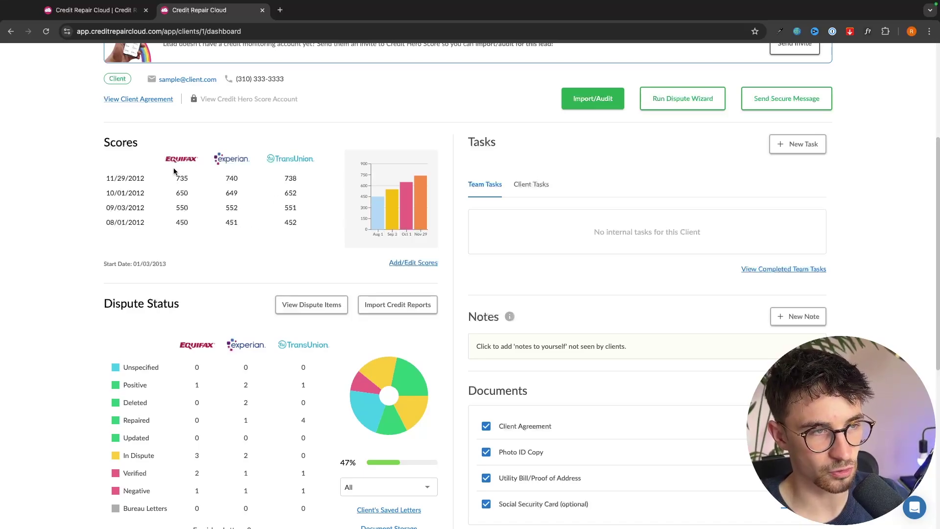
pyautogui.moveTo(173, 168); pyautogui.dragTo(307, 175)
pyautogui.click(307, 174)
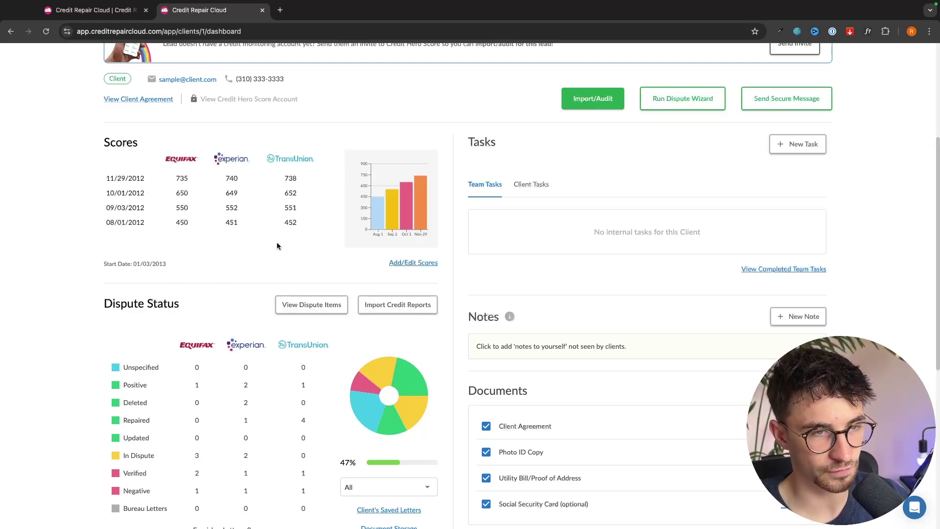
pyautogui.scroll(-5, 278, 186)
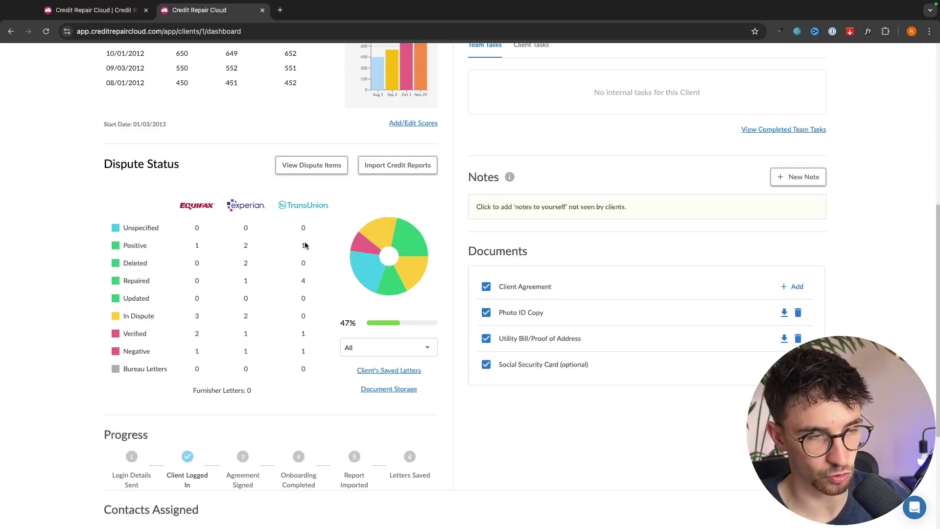
pyautogui.moveTo(55, 211); pyautogui.dragTo(348, 351)
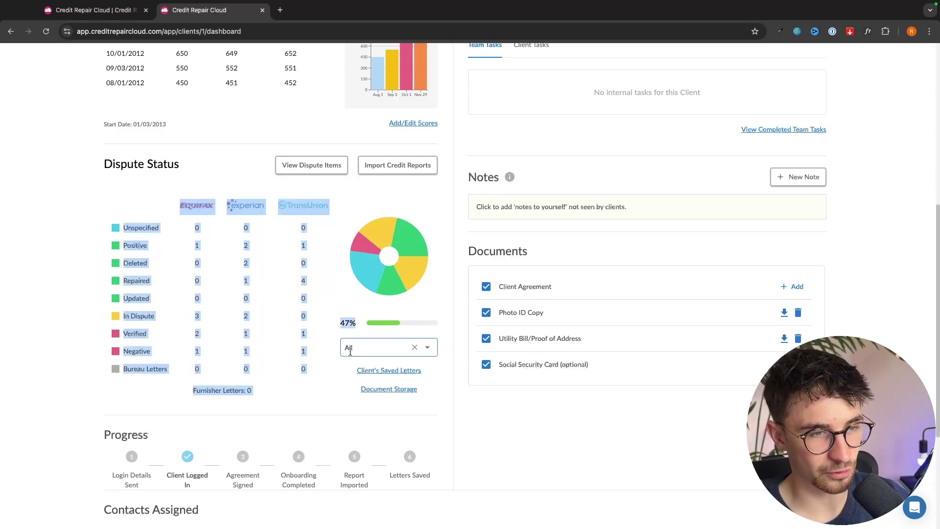
pyautogui.click(333, 296)
pyautogui.scroll(3, 327, 292)
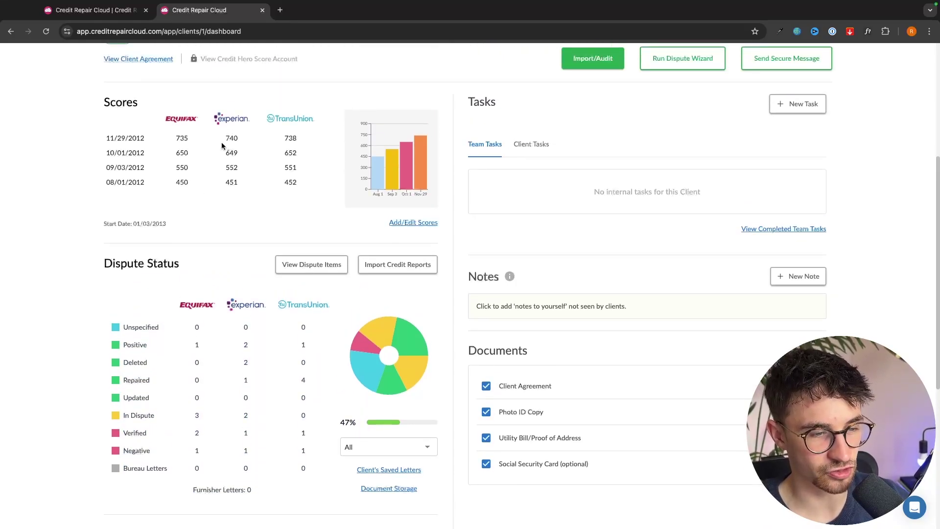
pyautogui.scroll(-4, 244, 136)
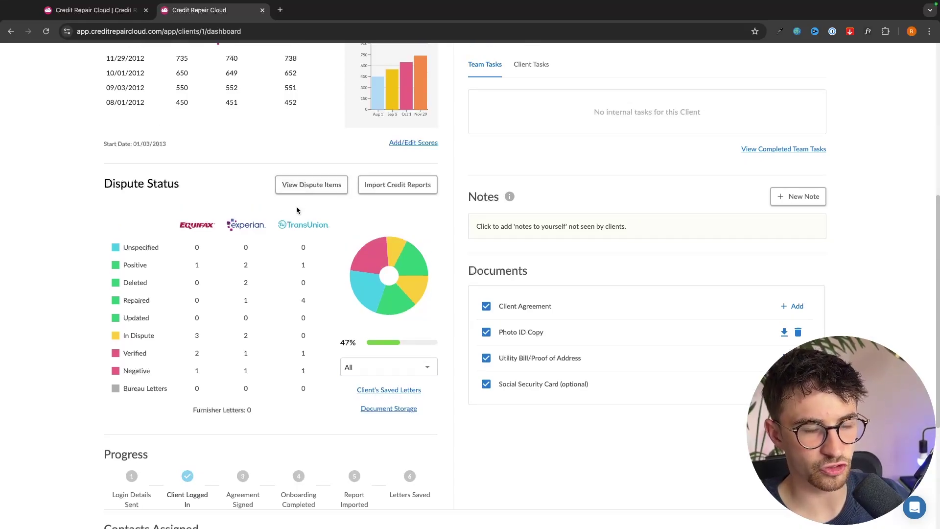
# - Review dispute items like Wells Fargo Card Services ('The Following Account Is Not Mine'), then return to Clients
pyautogui.click(305, 189)
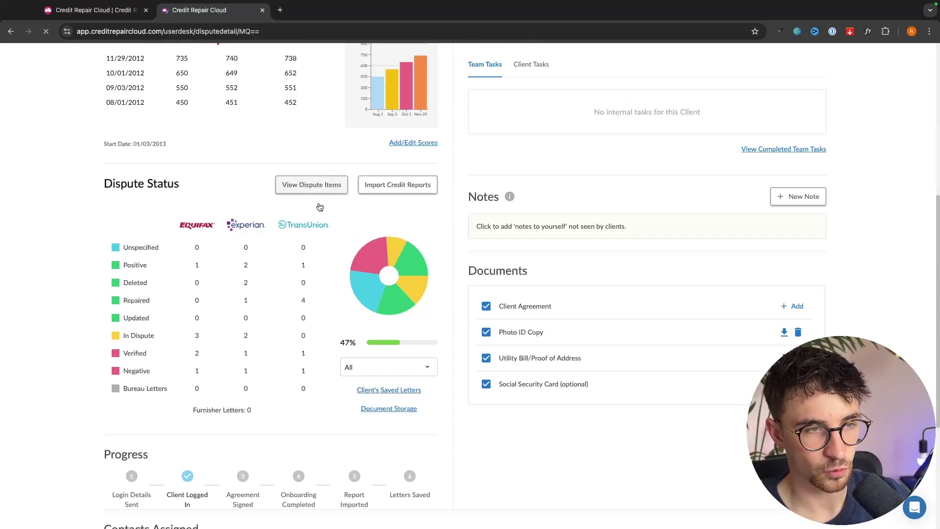
pyautogui.scroll(-5, 391, 277)
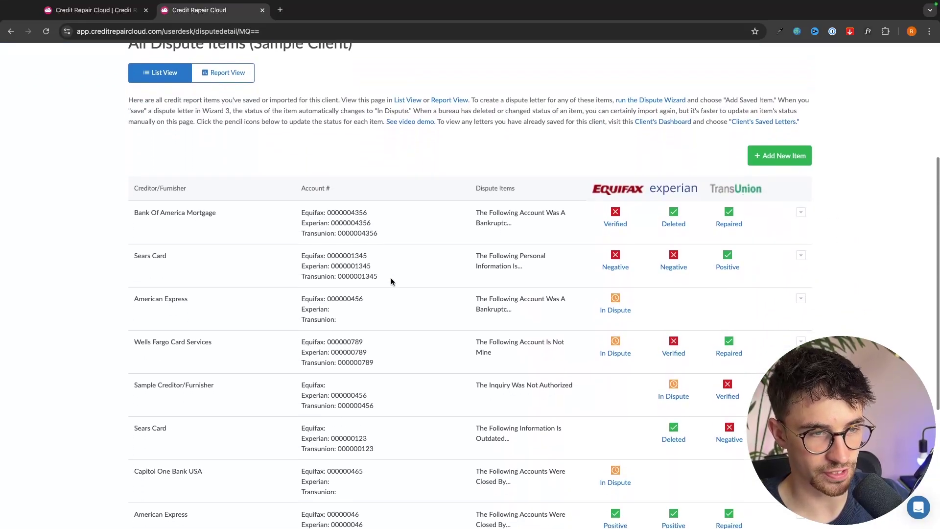
pyautogui.scroll(-1, 146, 309)
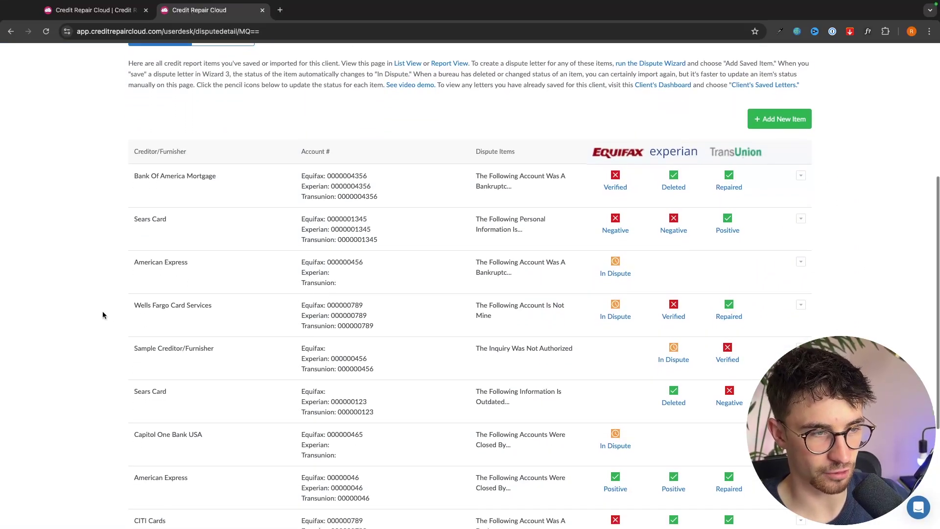
pyautogui.moveTo(124, 307); pyautogui.dragTo(222, 308)
pyautogui.click(211, 313)
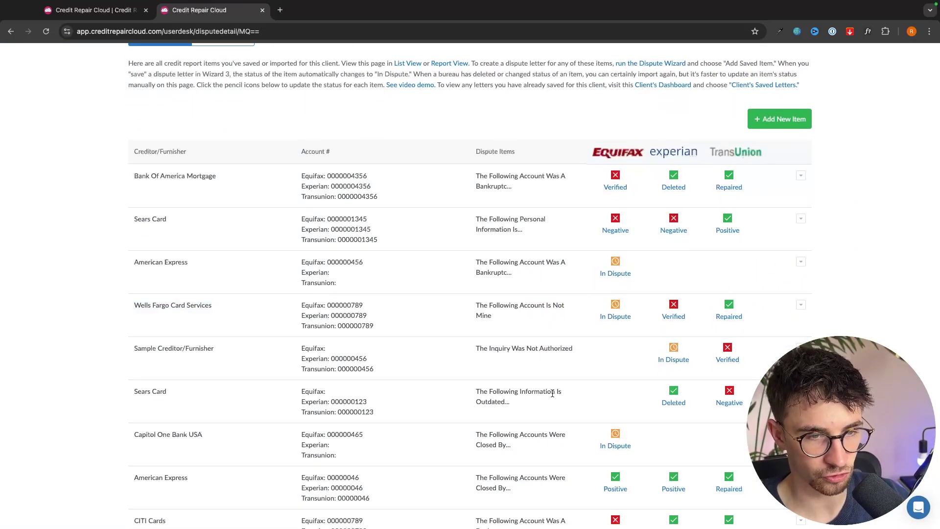
pyautogui.moveTo(472, 304); pyautogui.dragTo(565, 307)
pyautogui.click(563, 314)
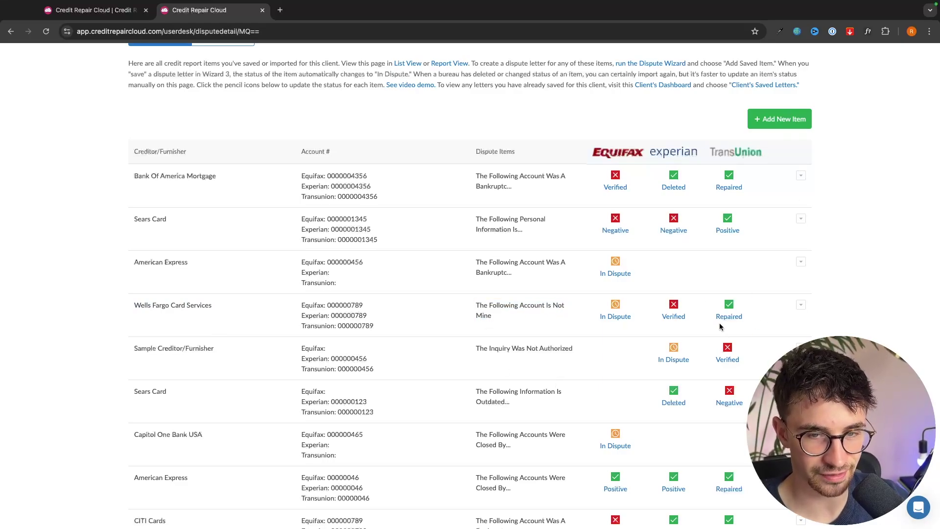
pyautogui.scroll(-2, 731, 337)
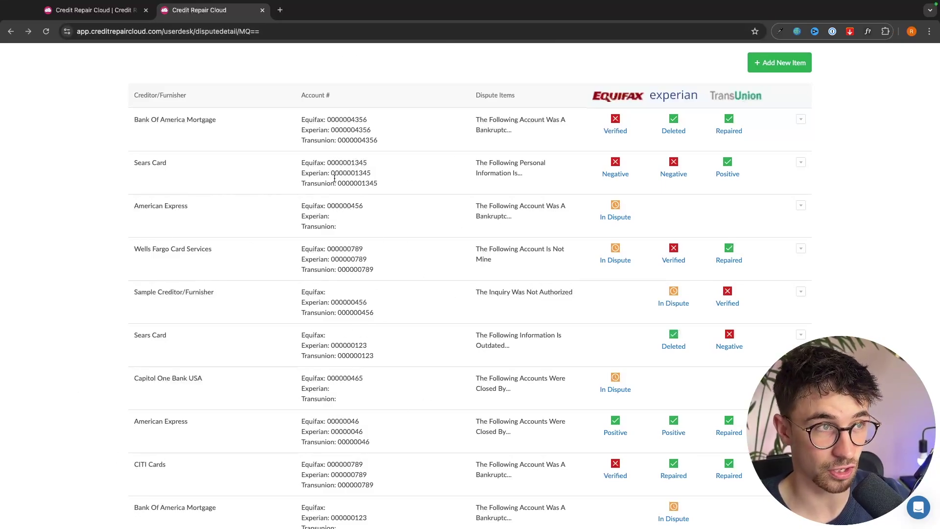
pyautogui.click(11, 31)
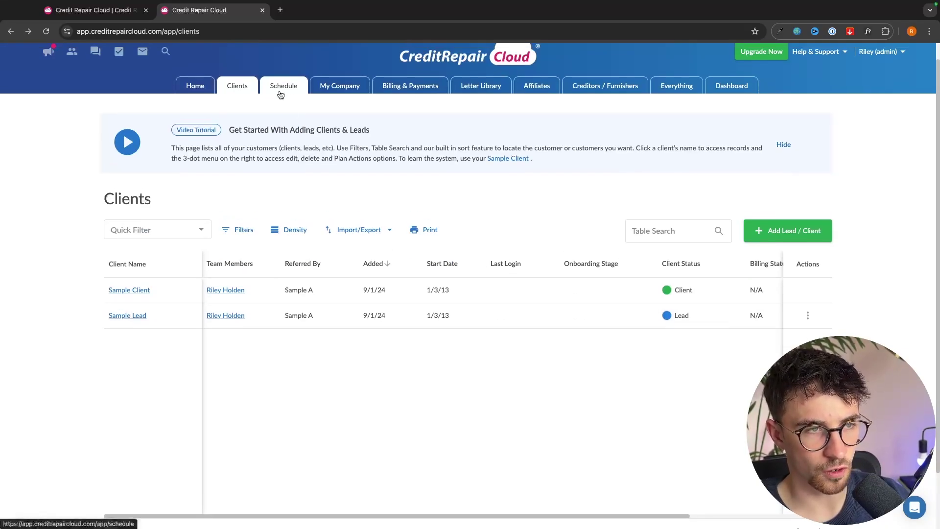
# - Start a new schedule event and enter a card-charge dispute subject
pyautogui.click(277, 88)
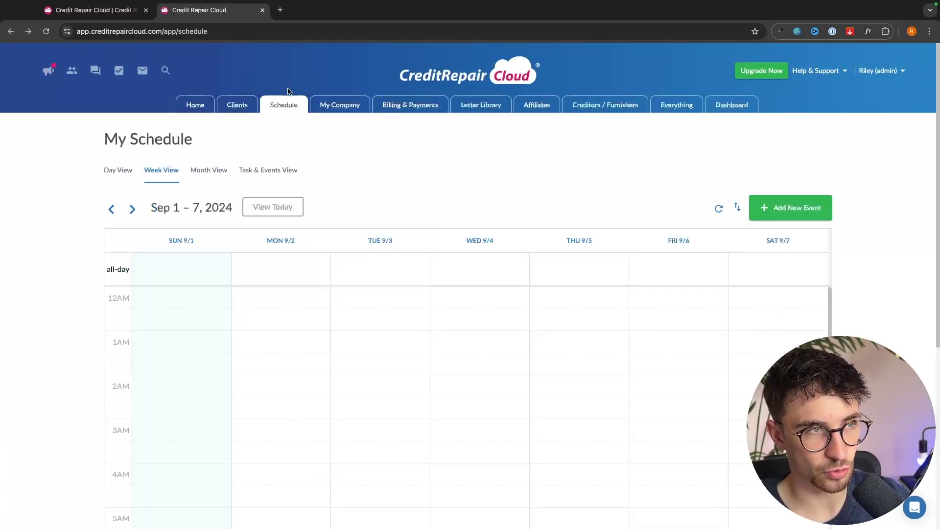
pyautogui.scroll(-5, 329, 215)
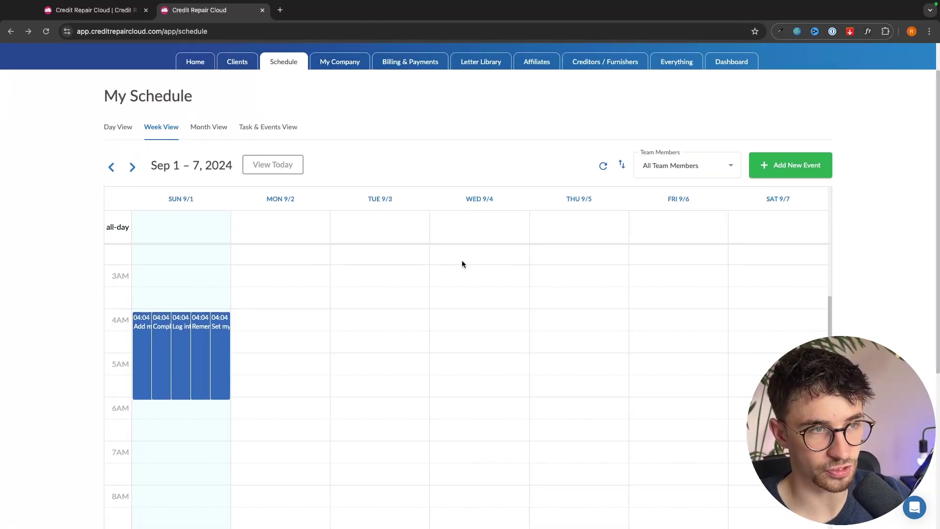
pyautogui.scroll(1, 655, 288)
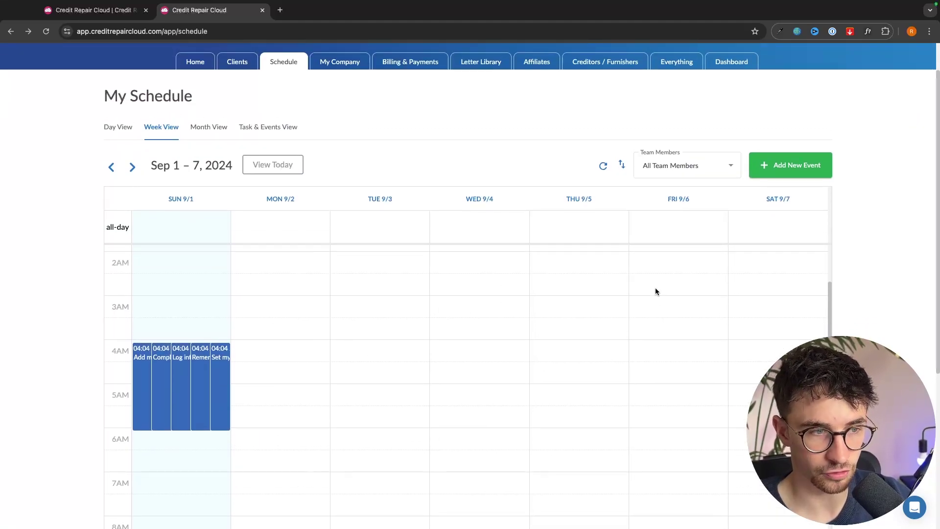
pyautogui.click(789, 166)
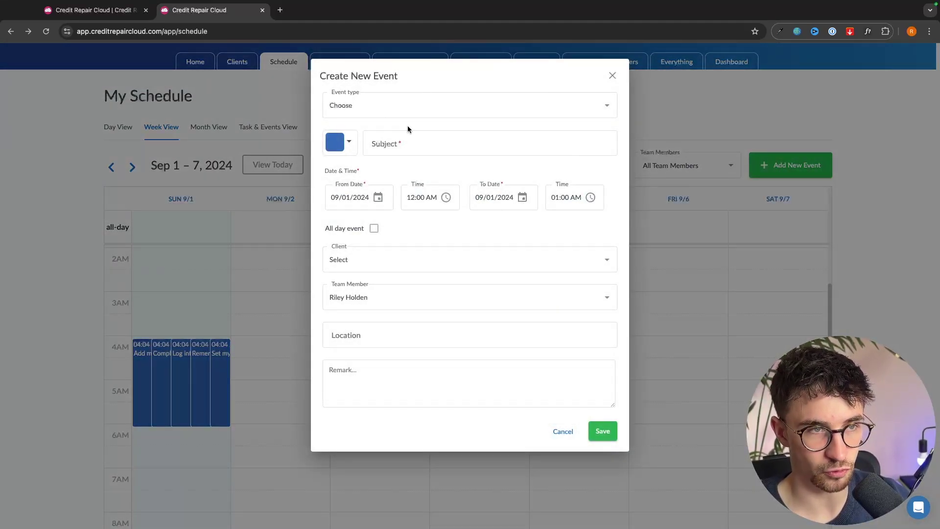
pyautogui.click(416, 142)
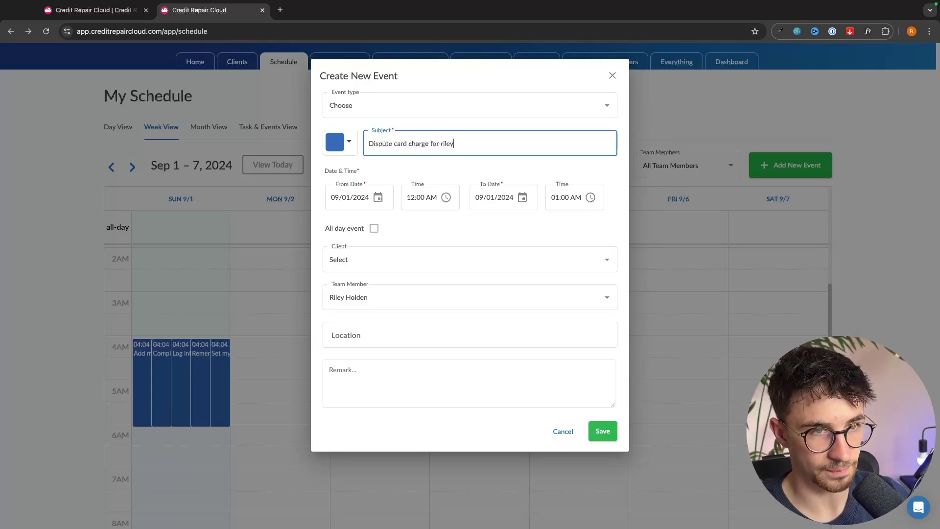
# - Set the event type to Billing and the colour to red
pyautogui.click(419, 103)
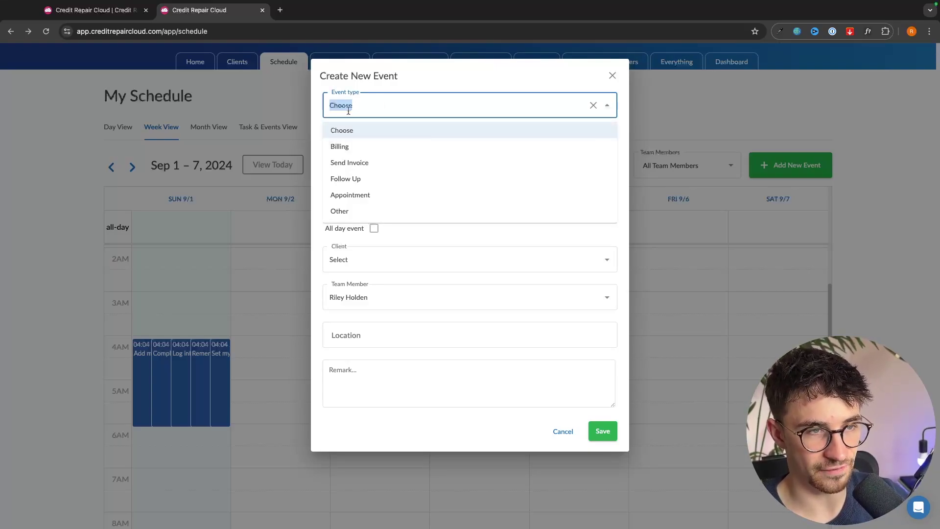
pyautogui.click(340, 147)
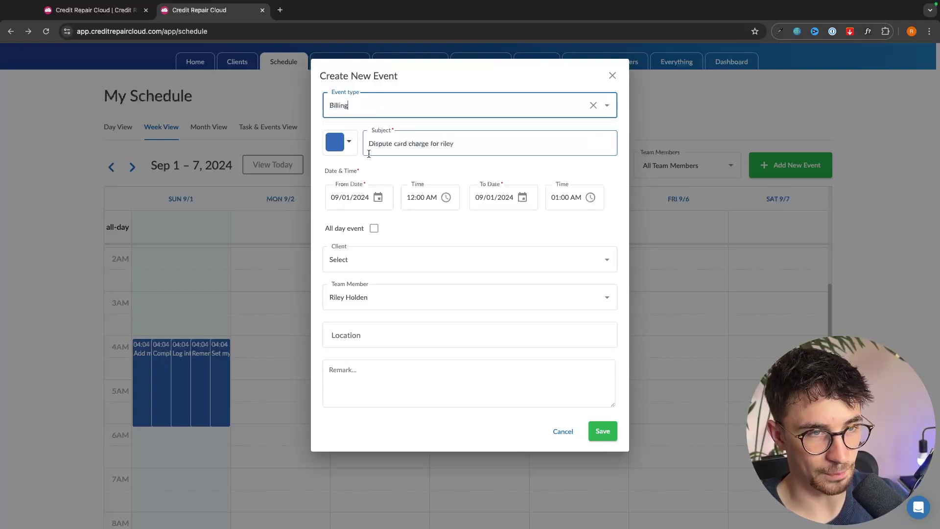
pyautogui.click(349, 141)
pyautogui.click(380, 160)
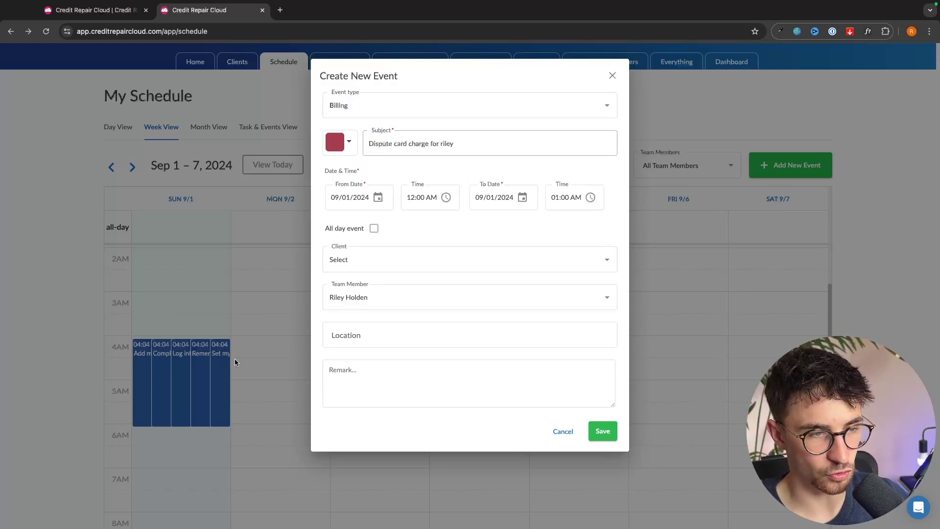
# - Set the time to 12:00–1:00 PM, link Sample Client, and save the event
pyautogui.click(417, 197)
pyautogui.click(431, 197)
pyautogui.press('p')
pyautogui.click(556, 197)
pyautogui.click(575, 197)
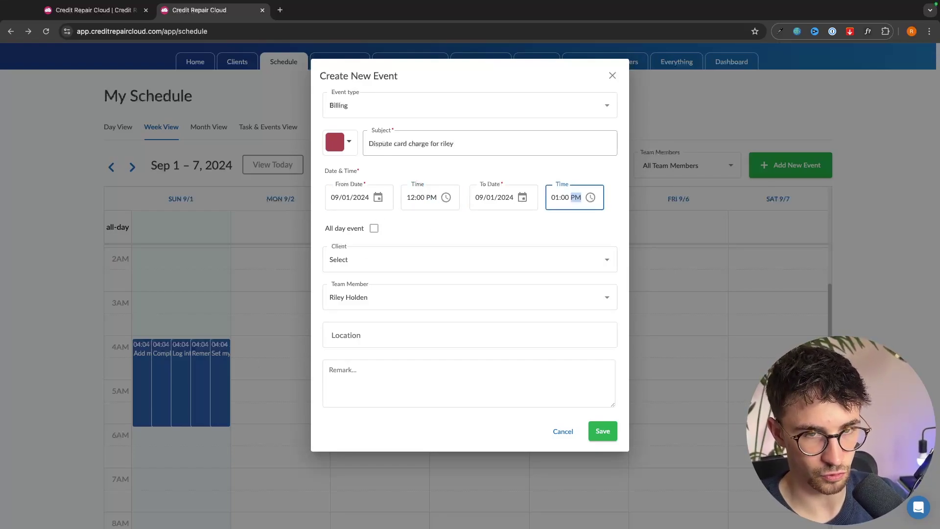
pyautogui.click(527, 259)
pyautogui.click(405, 293)
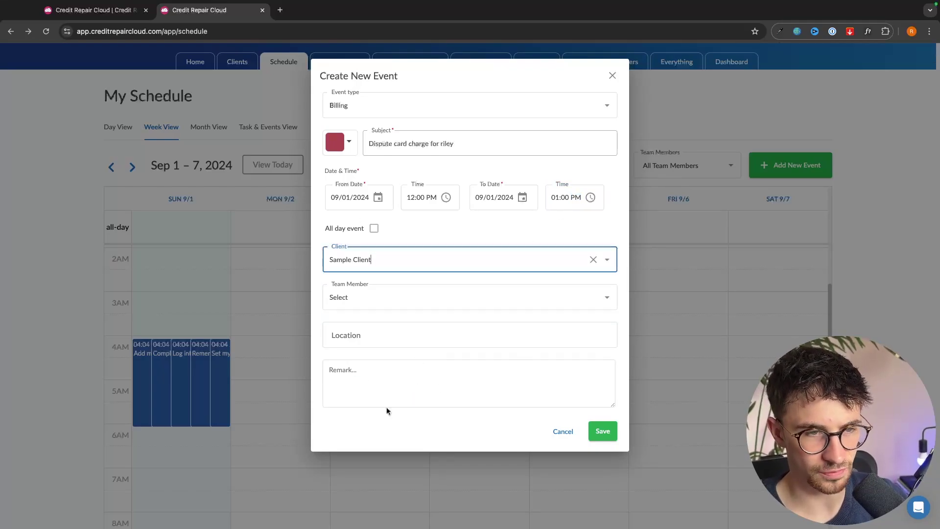
pyautogui.click(603, 432)
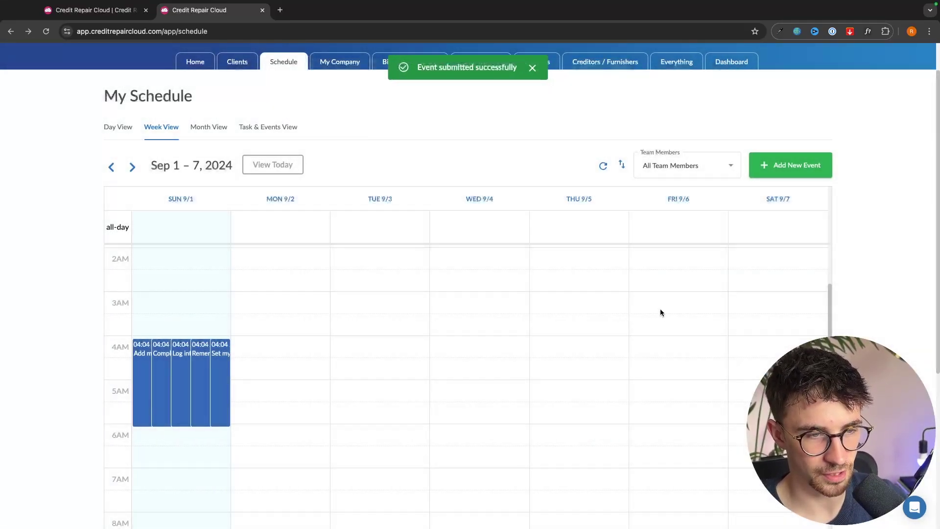
# - Add an Appointment client-call event for Sample Lead on 09/01/2024, 12:00–1:00 AM
pyautogui.scroll(-7, 411, 314)
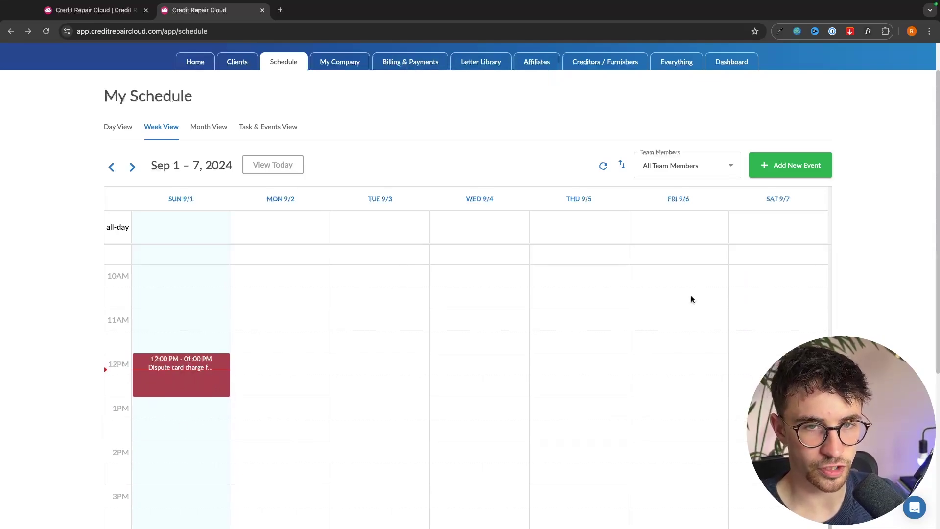
pyautogui.click(790, 165)
pyautogui.click(420, 108)
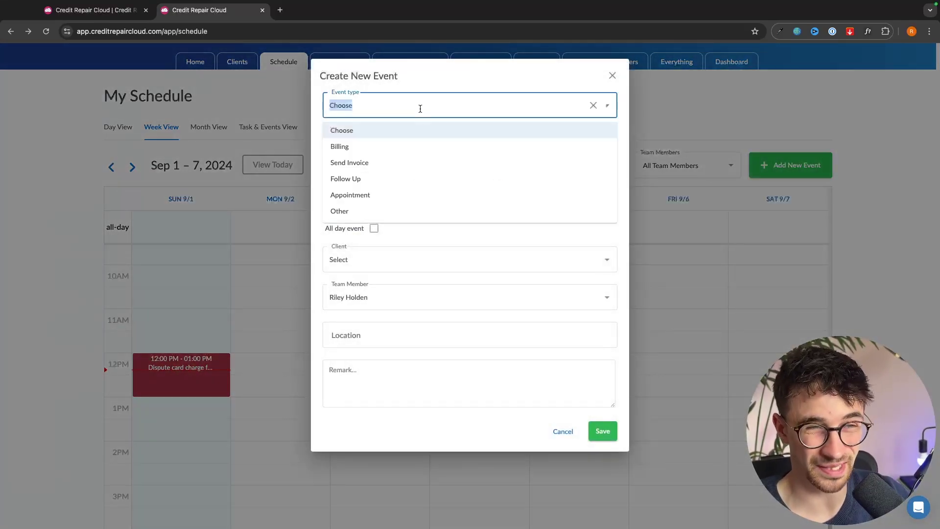
pyautogui.click(342, 196)
pyautogui.click(397, 145)
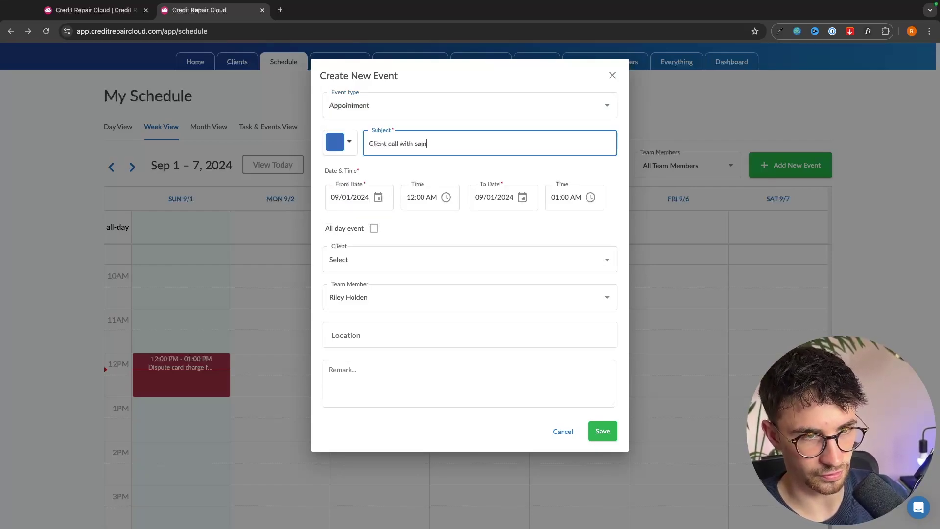
pyautogui.click(362, 257)
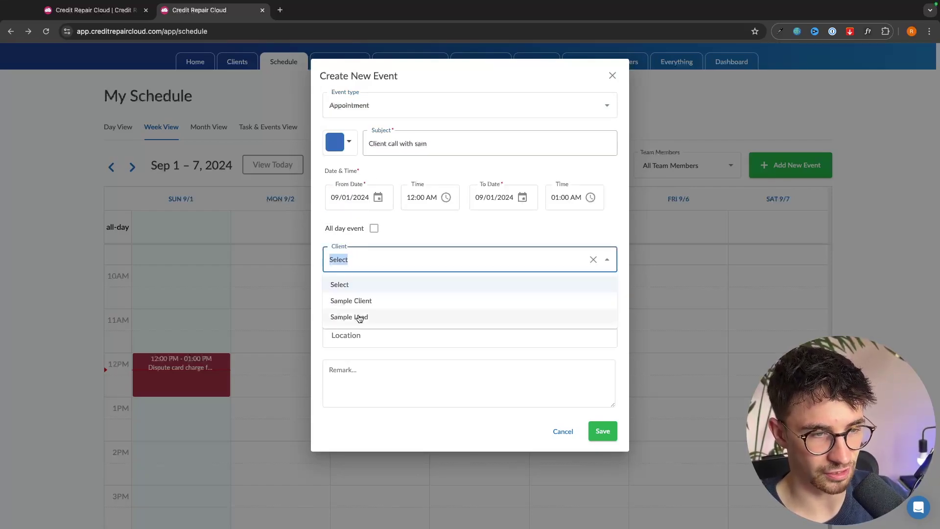
pyautogui.click(335, 319)
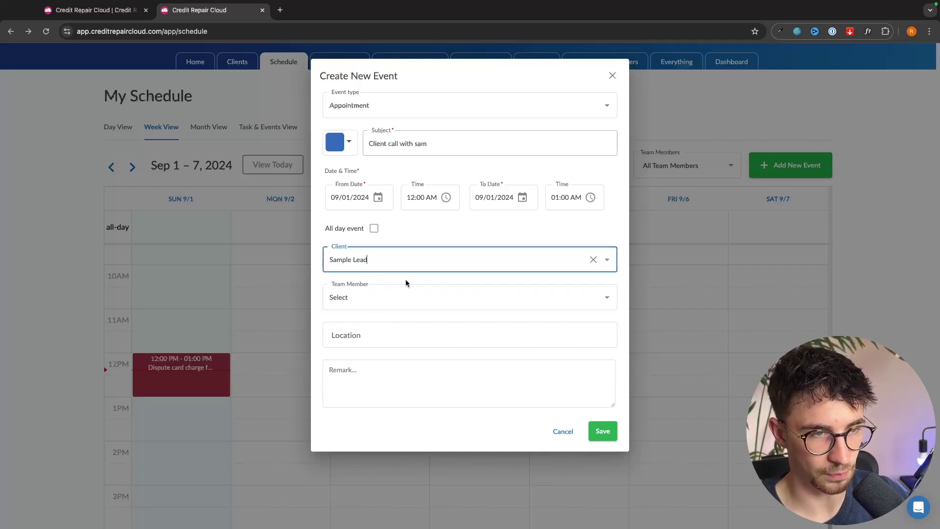
pyautogui.click(602, 431)
pyautogui.scroll(7, 451, 352)
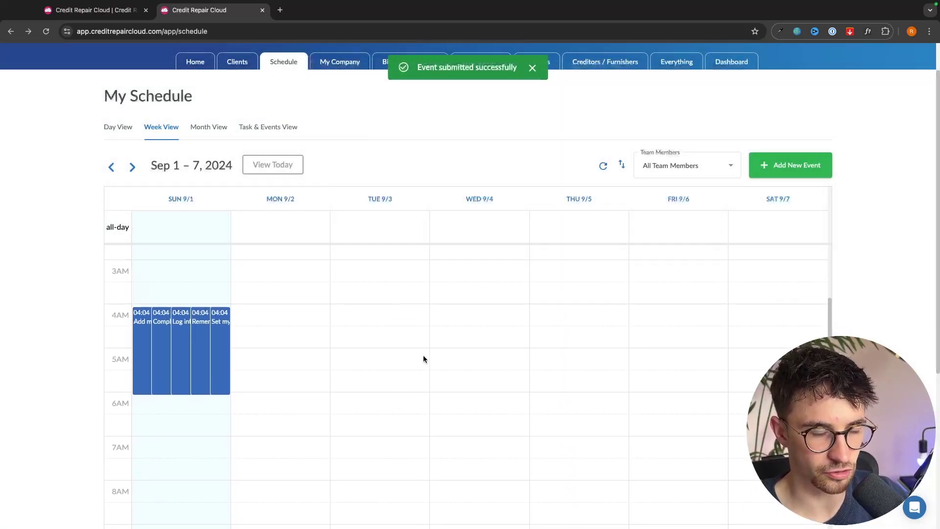
pyautogui.scroll(3, 438, 345)
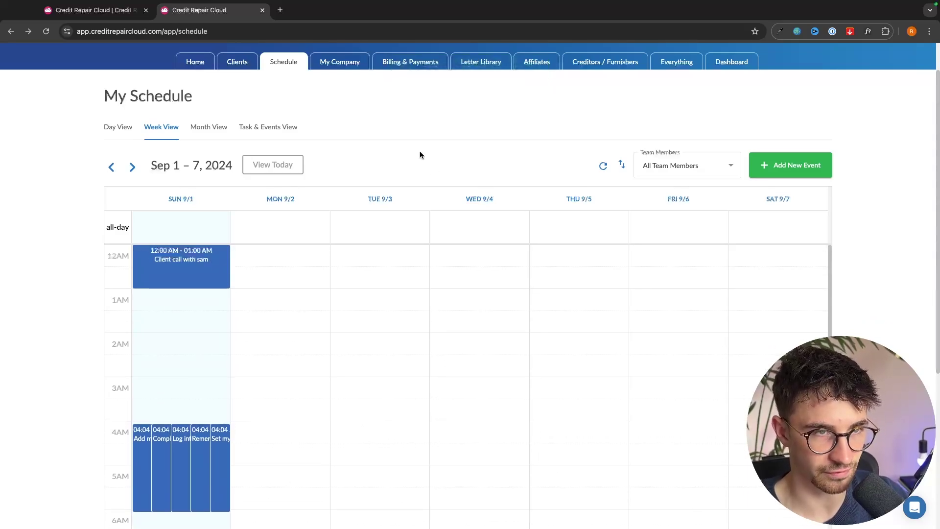
pyautogui.scroll(-8, 320, 306)
pyautogui.scroll(10, 320, 306)
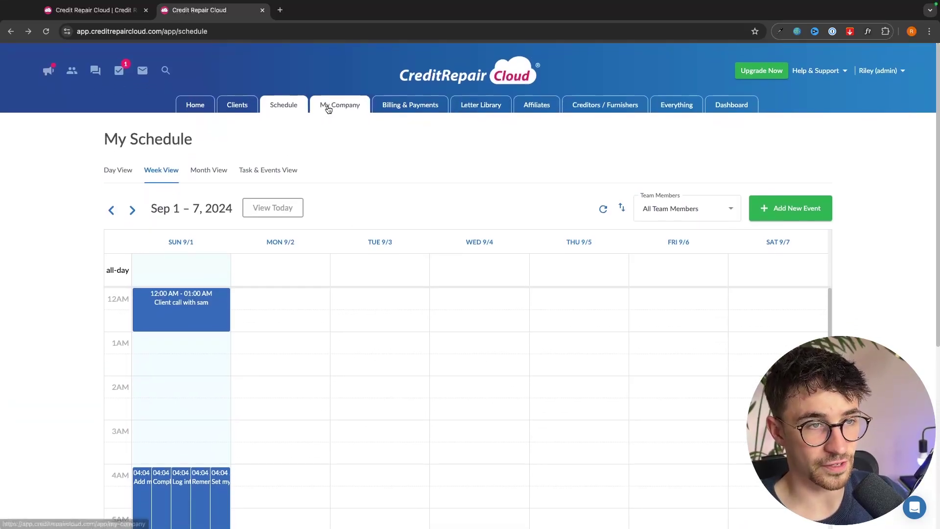
# - Open My Company Profile settings and look over the blank name, address and phone fields
pyautogui.click(342, 105)
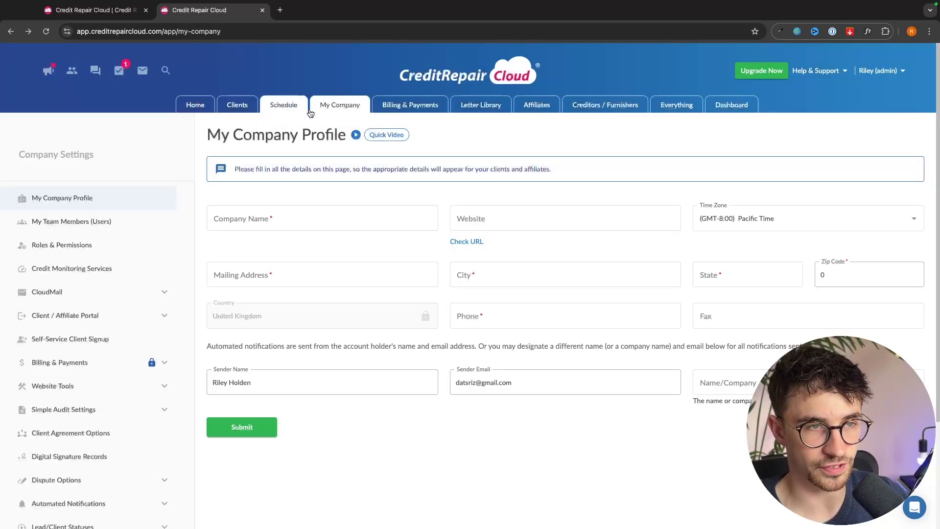
pyautogui.scroll(-1, 341, 147)
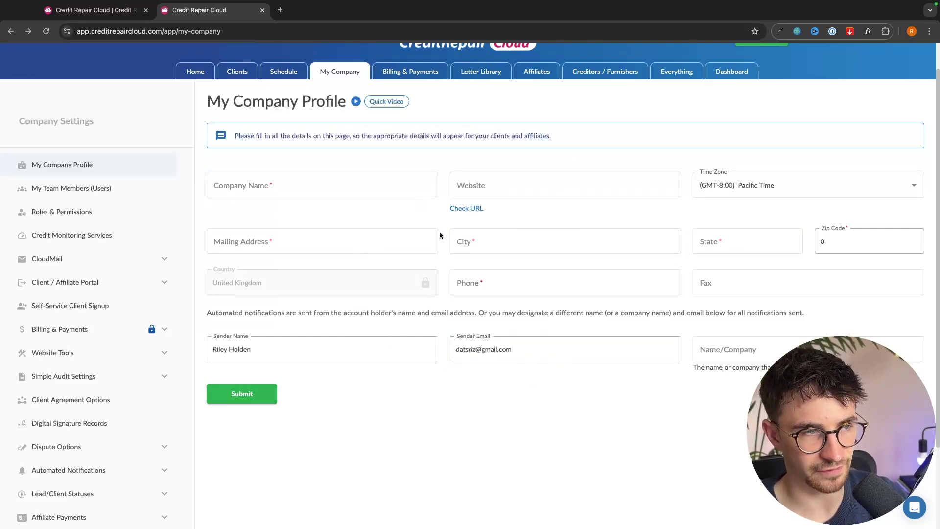
# - Open My Team Members, start Add New Team Member, and close the form unsaved
pyautogui.click(30, 193)
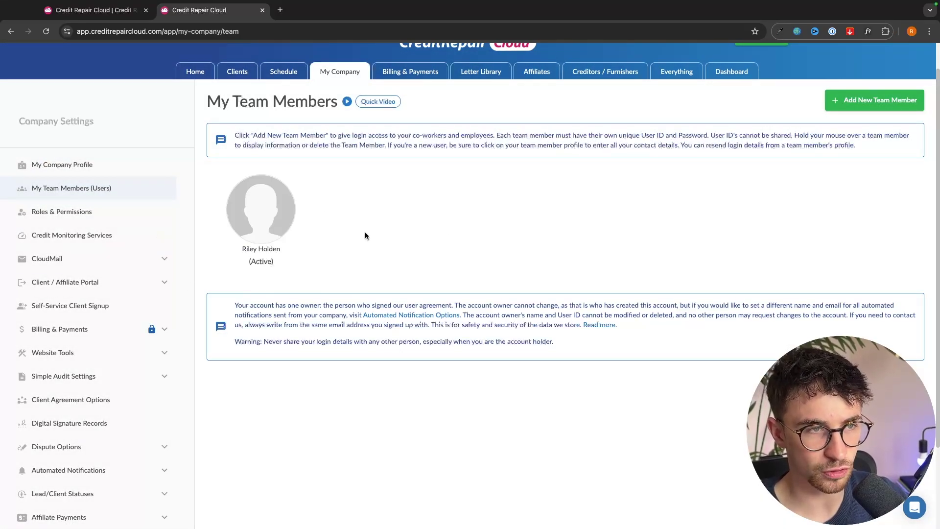
pyautogui.click(878, 110)
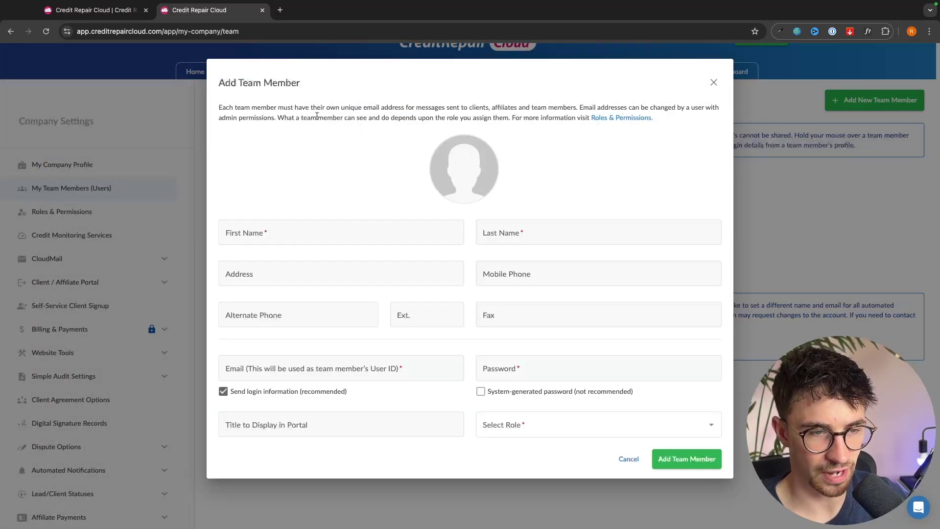
pyautogui.click(714, 83)
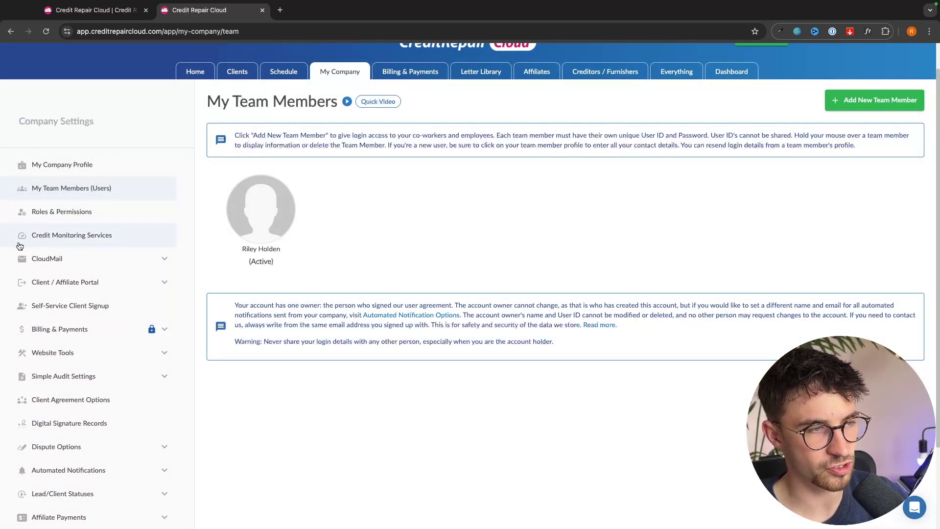
# - Open Credit Monitoring Services and scroll to the ScoreMax plan prices and commissions table
pyautogui.click(56, 235)
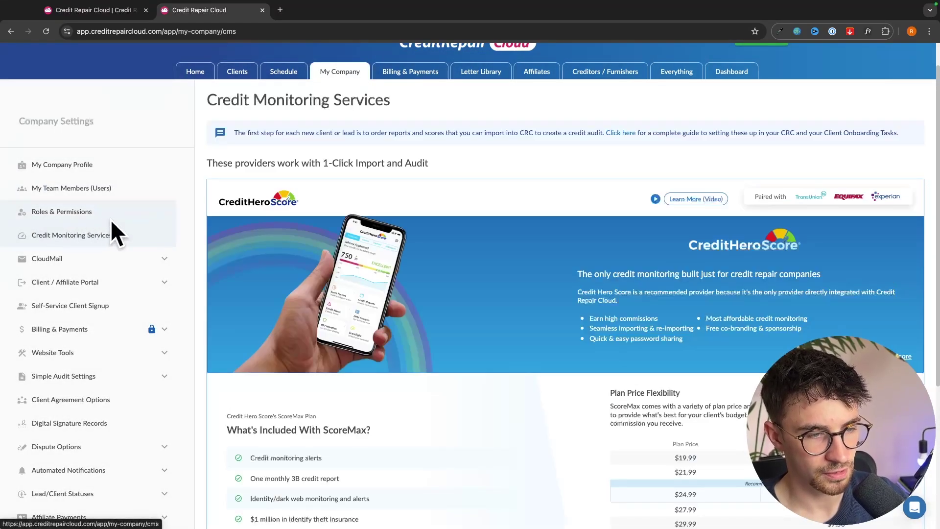
pyautogui.scroll(-5, 356, 254)
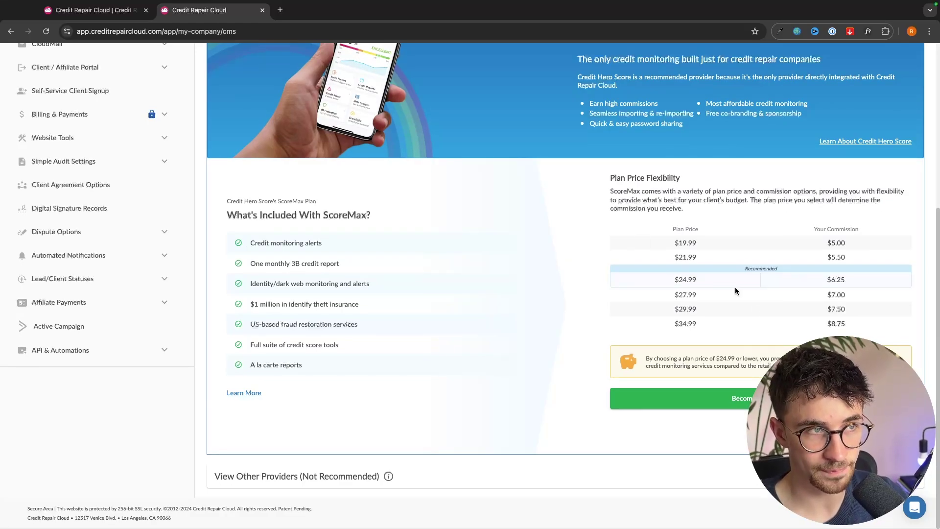
pyautogui.scroll(1, 793, 278)
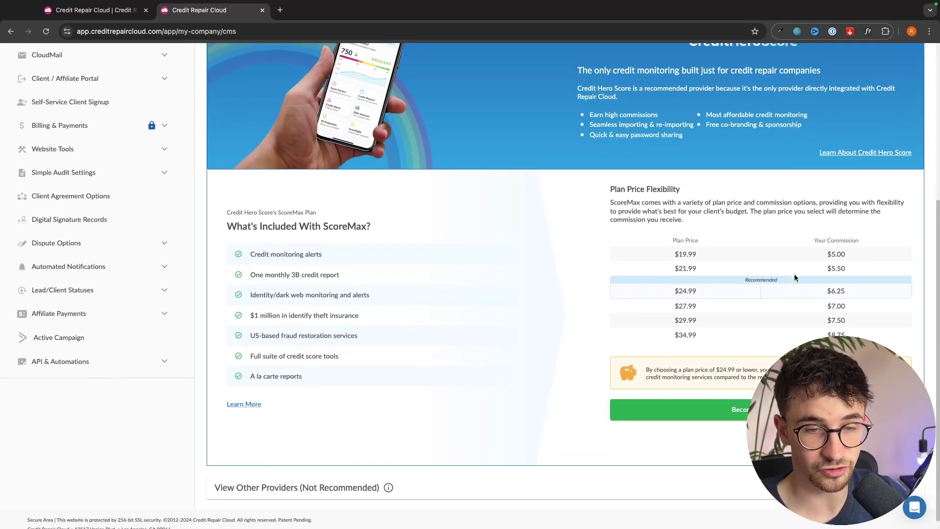
pyautogui.scroll(2, 794, 278)
pyautogui.scroll(-2, 794, 275)
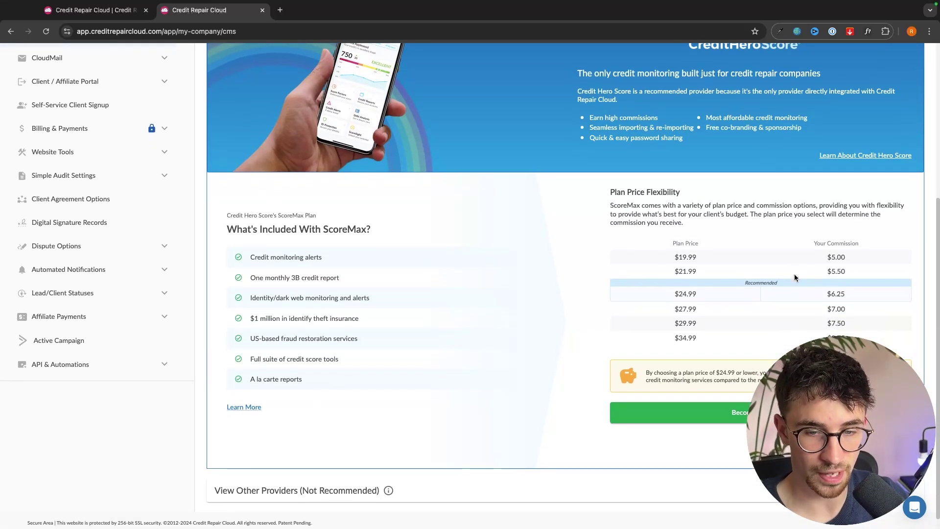
# - Review the Credit Hero Score affiliate sign-up form, then close it
pyautogui.click(734, 406)
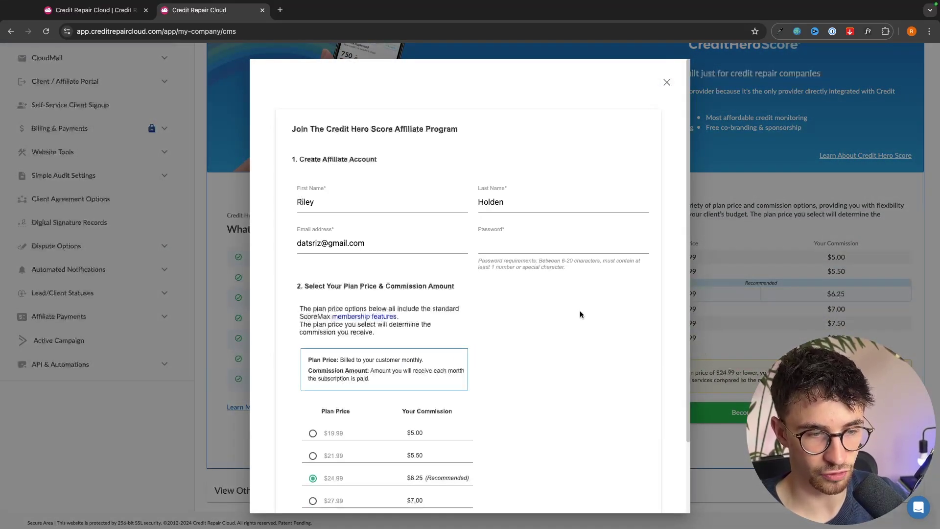
pyautogui.scroll(-3, 580, 310)
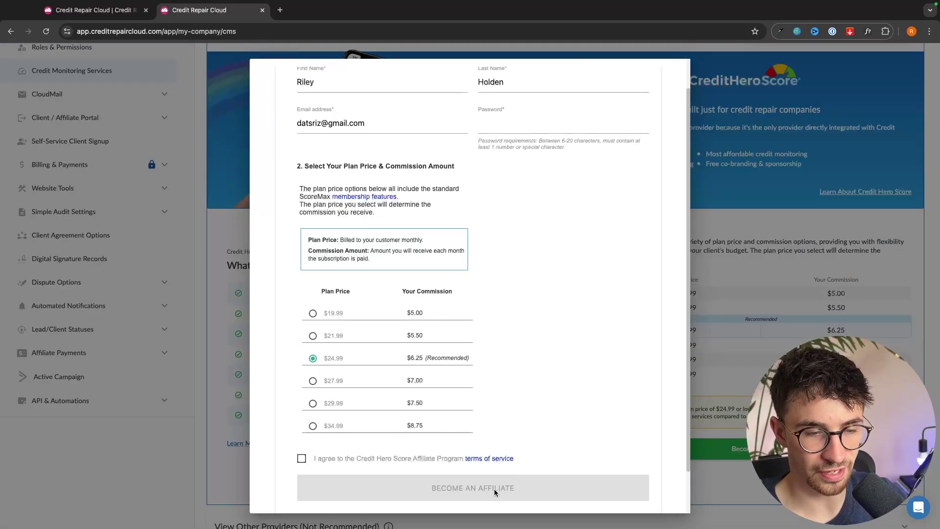
pyautogui.press('Escape')
# - Highlight the banner headline text, then clear the highlight
pyautogui.moveTo(577, 181); pyautogui.dragTo(824, 181)
pyautogui.click(825, 183)
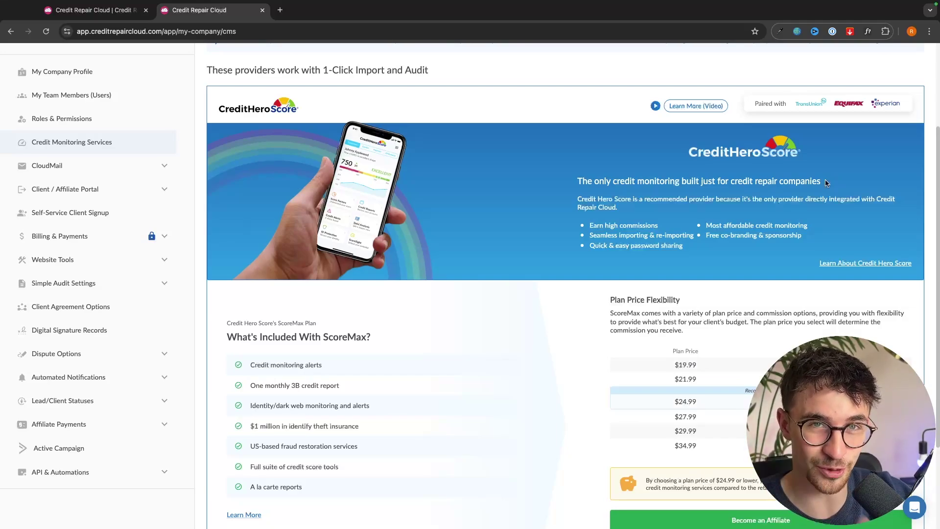
pyautogui.scroll(-4, 443, 399)
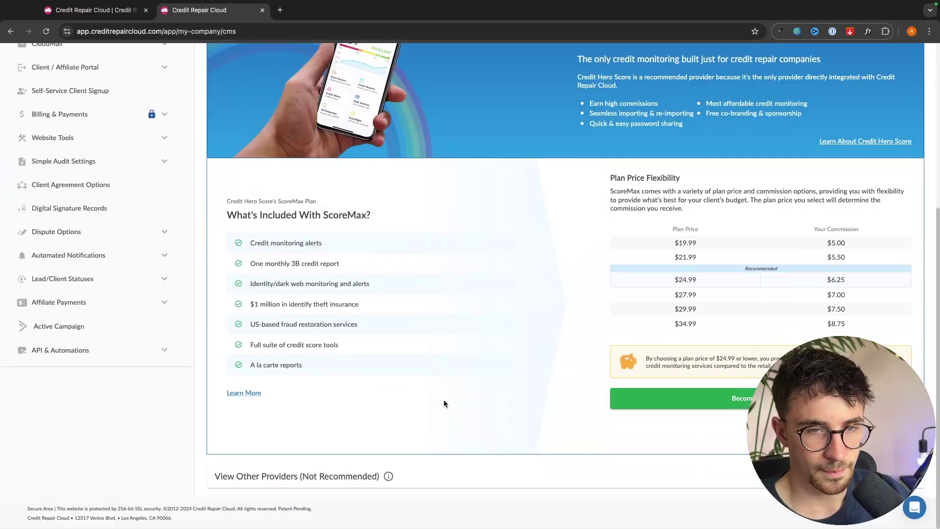
pyautogui.scroll(7, 444, 399)
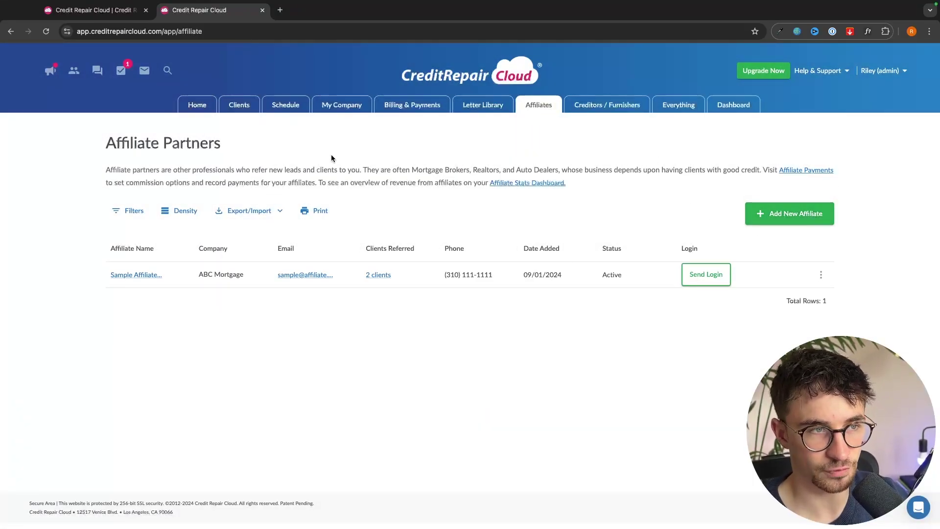
pyautogui.moveTo(103, 173); pyautogui.dragTo(739, 175)
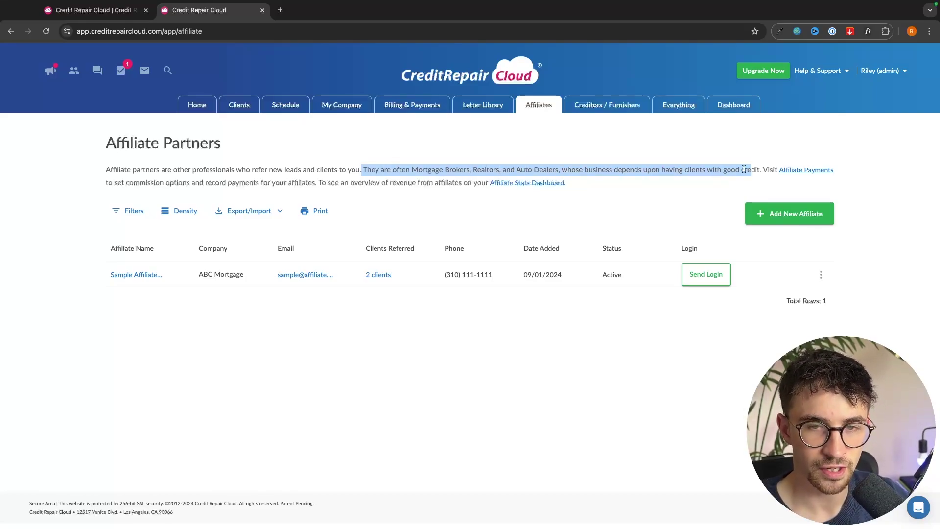
pyautogui.click(736, 161)
pyautogui.moveTo(413, 166); pyautogui.dragTo(561, 177)
pyautogui.click(575, 164)
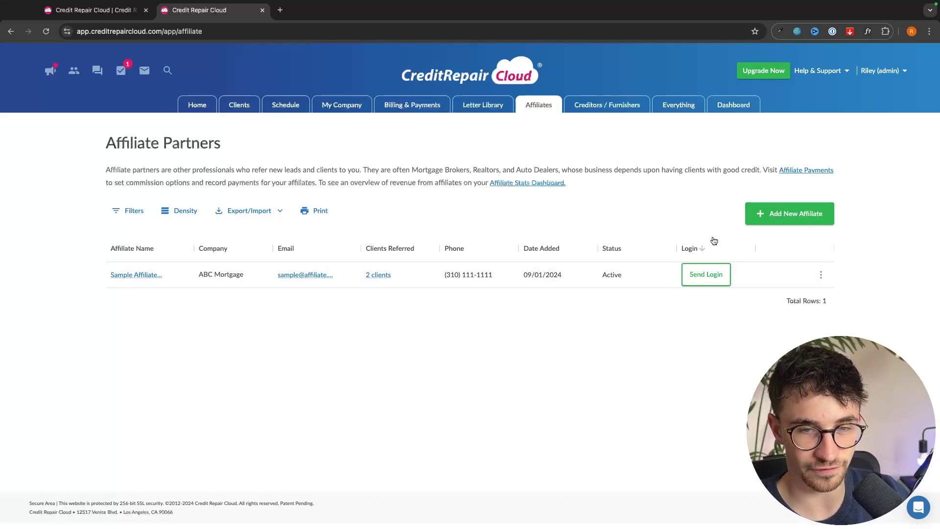
# - Check the new-affiliate form and the affiliate's 2 referred clients, closing each popup
pyautogui.click(782, 220)
pyautogui.scroll(-4, 449, 174)
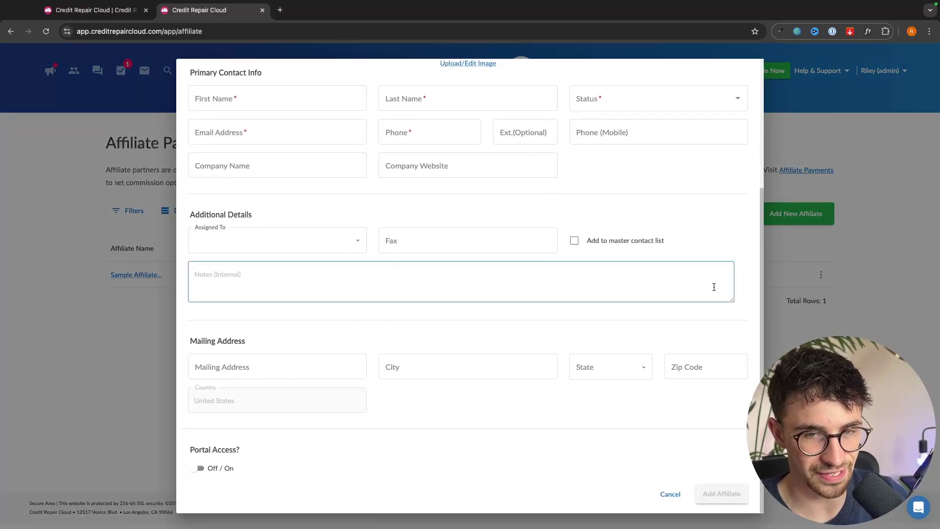
pyautogui.click(77, 289)
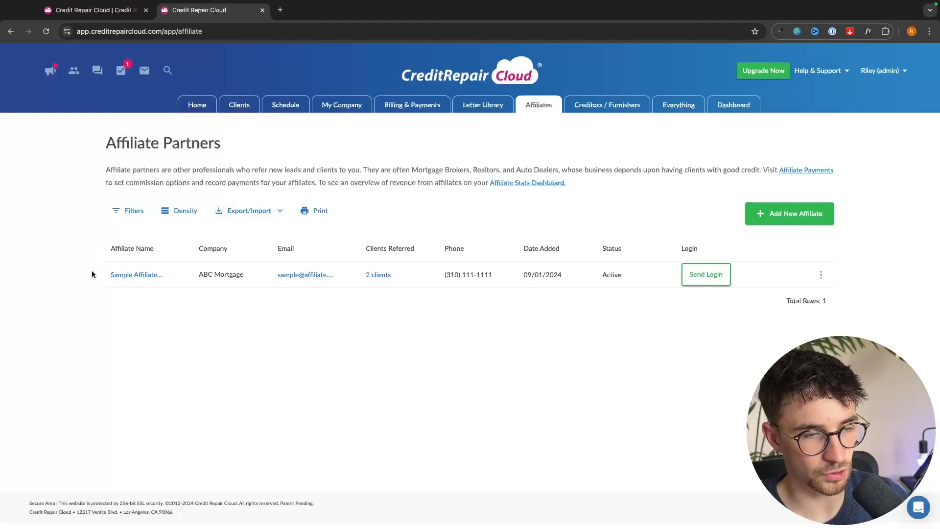
pyautogui.click(378, 274)
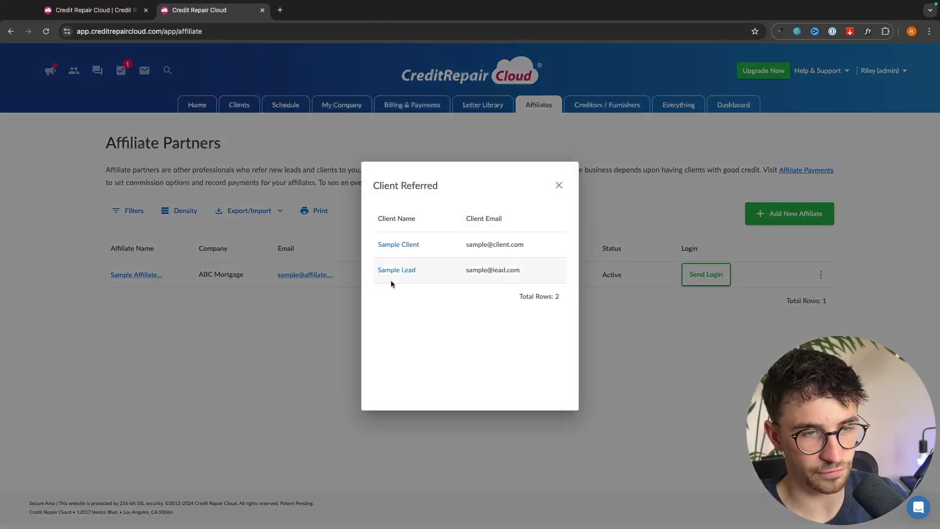
pyautogui.click(618, 332)
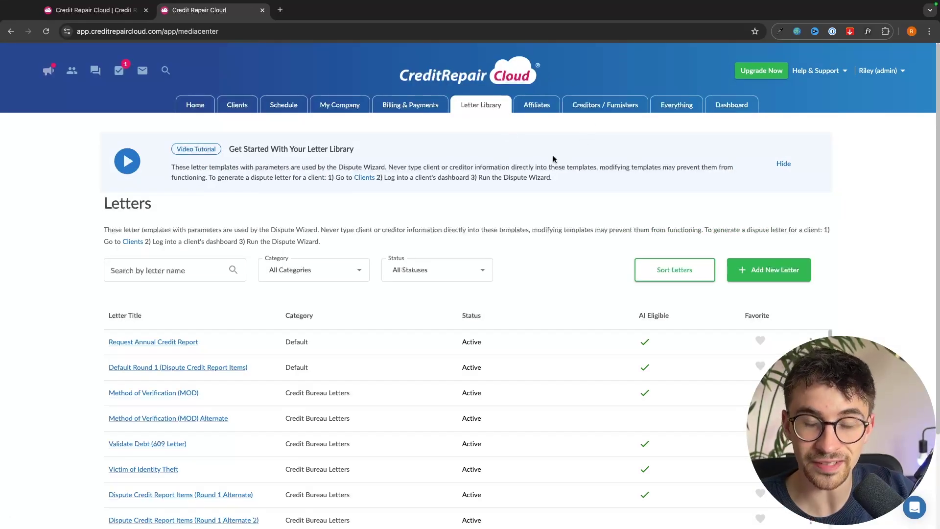
pyautogui.scroll(-4, 556, 235)
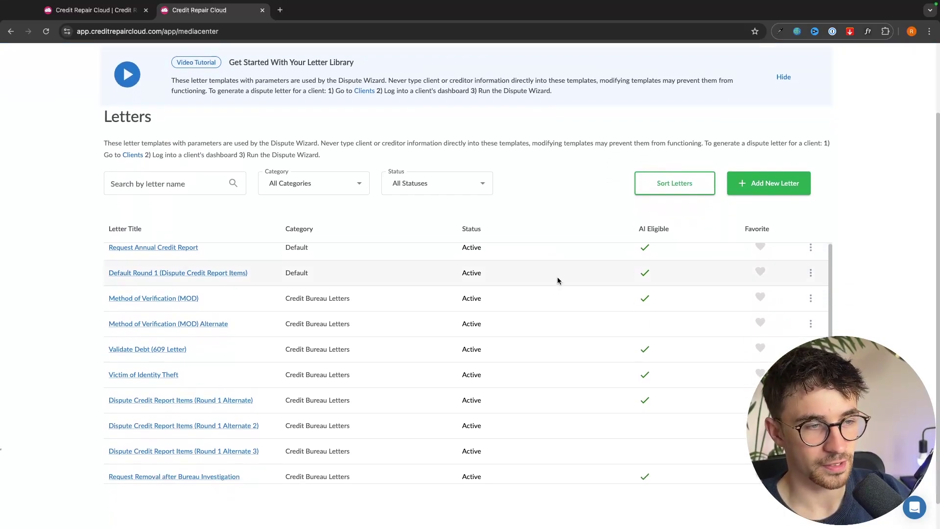
pyautogui.scroll(-5, 557, 280)
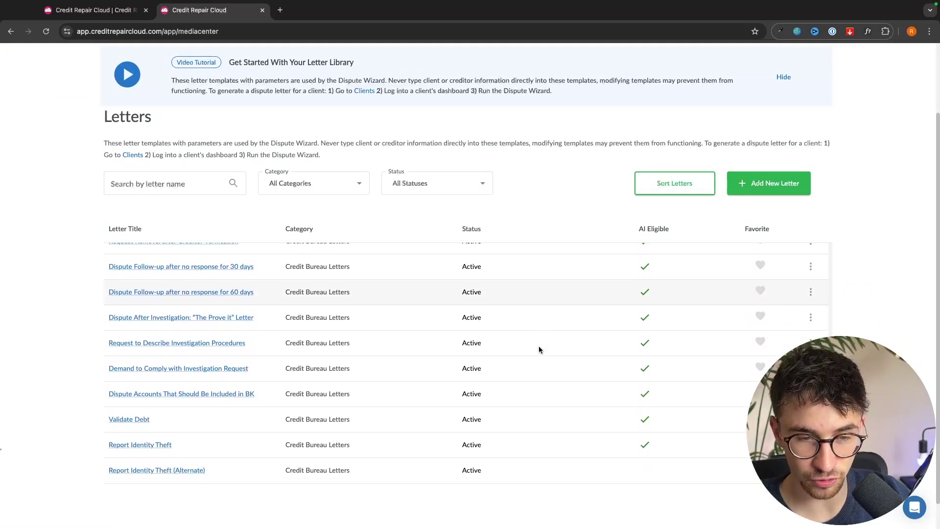
pyautogui.scroll(-5, 539, 349)
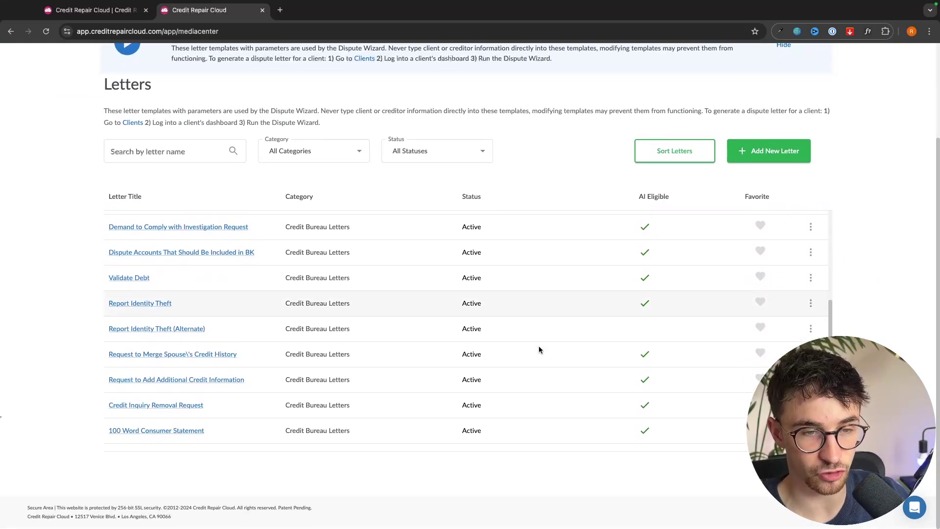
pyautogui.scroll(-8, 539, 348)
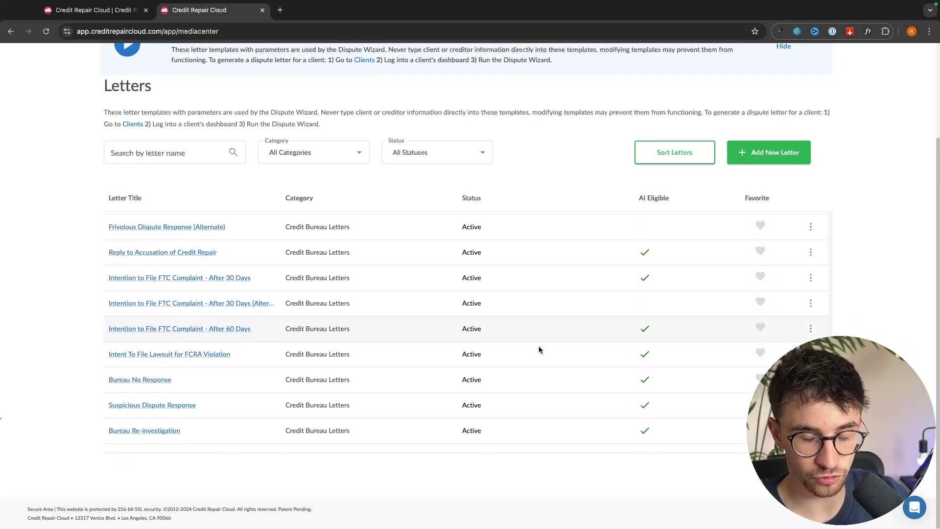
pyautogui.scroll(-3, 538, 349)
pyautogui.scroll(5, 240, 361)
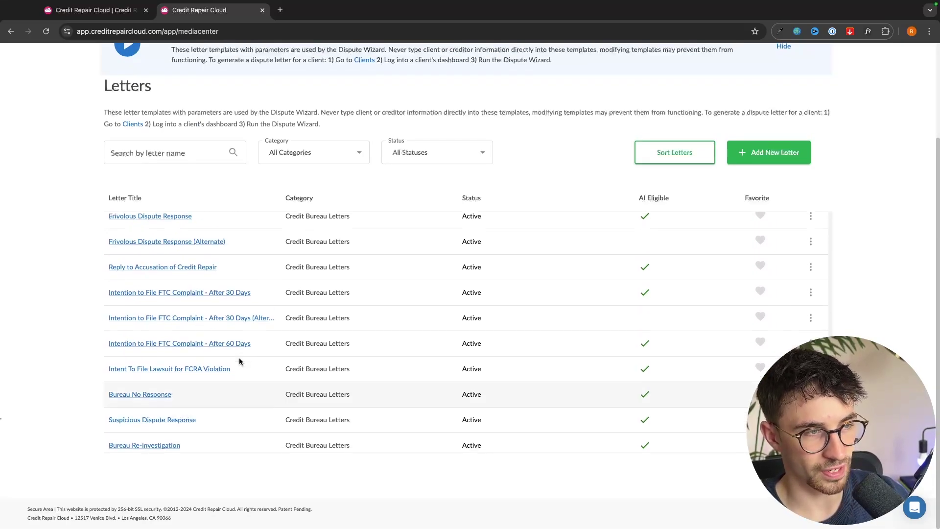
pyautogui.scroll(3, 163, 275)
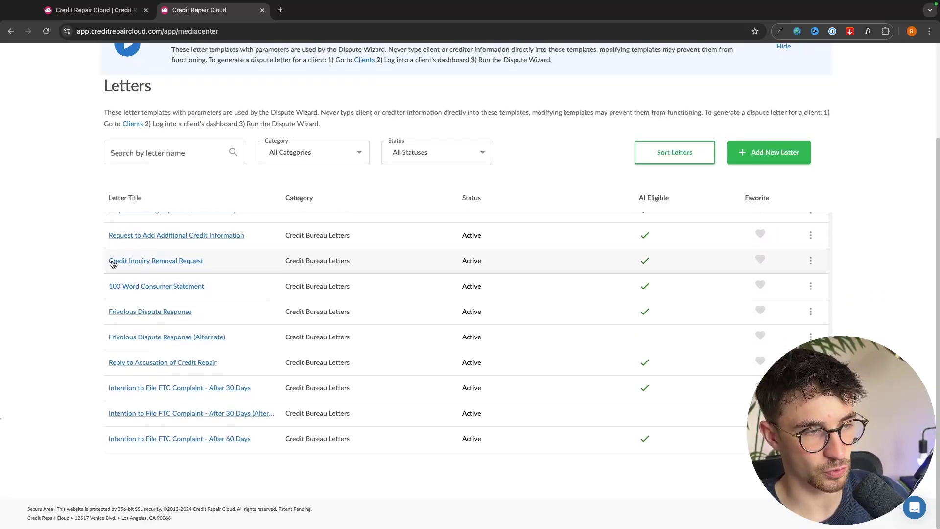
# - Preview the Credit Inquiry Removal Request letter, then close the preview
pyautogui.click(189, 264)
pyautogui.scroll(-10, 339, 298)
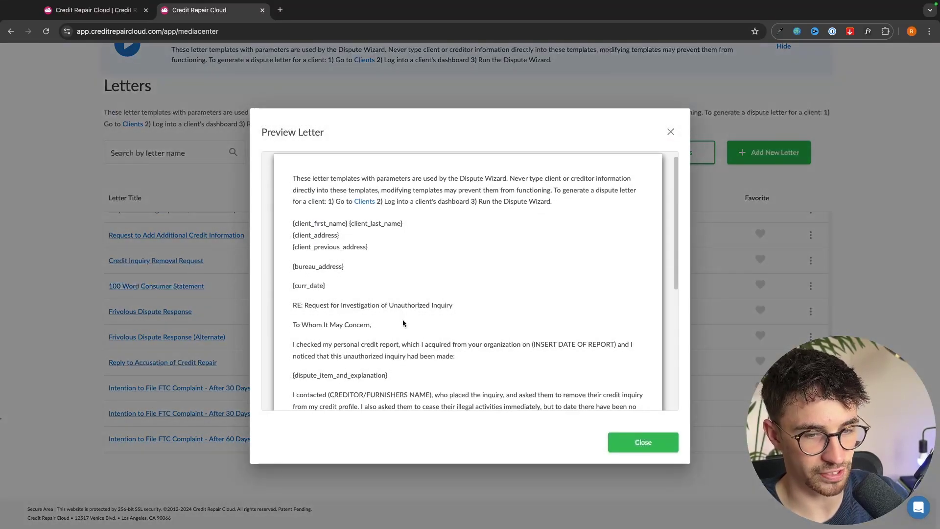
pyautogui.scroll(10, 402, 320)
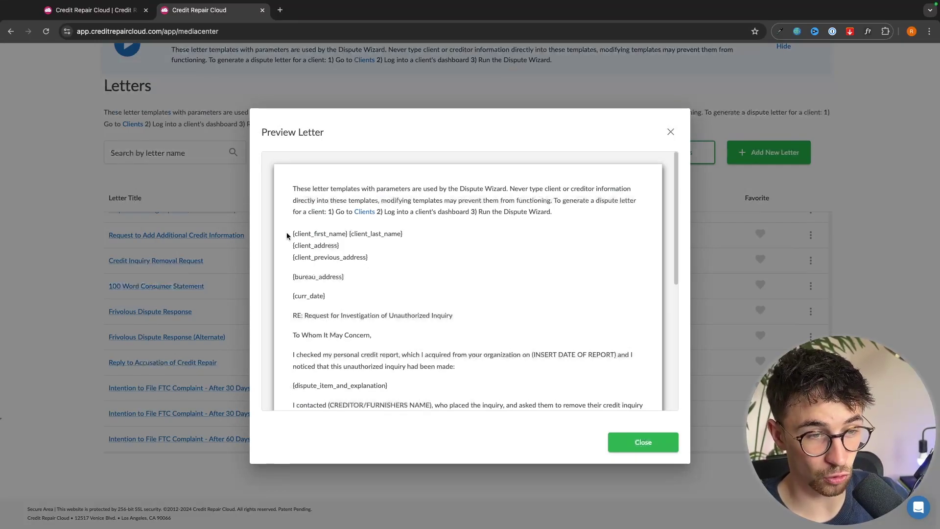
pyautogui.press('Escape')
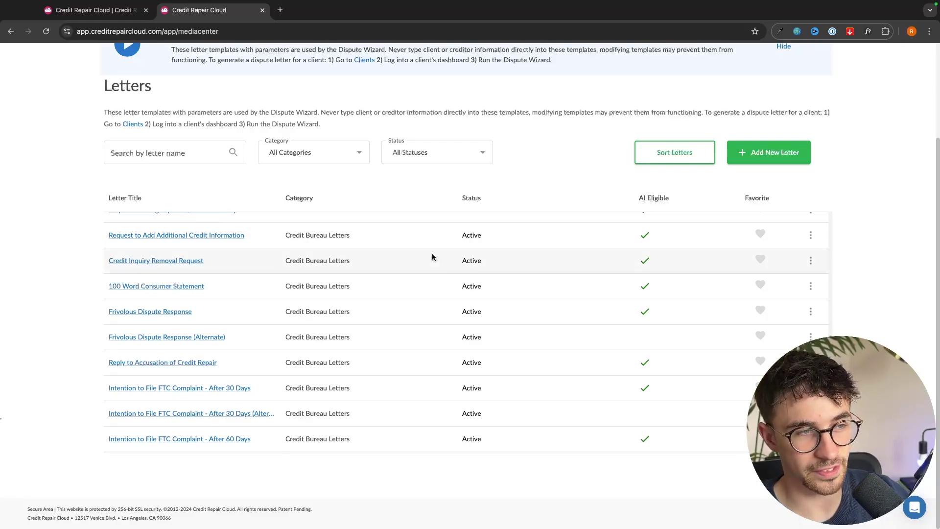
# - Scroll down through the Letter Library's list of letter templates
pyautogui.scroll(-5, 432, 257)
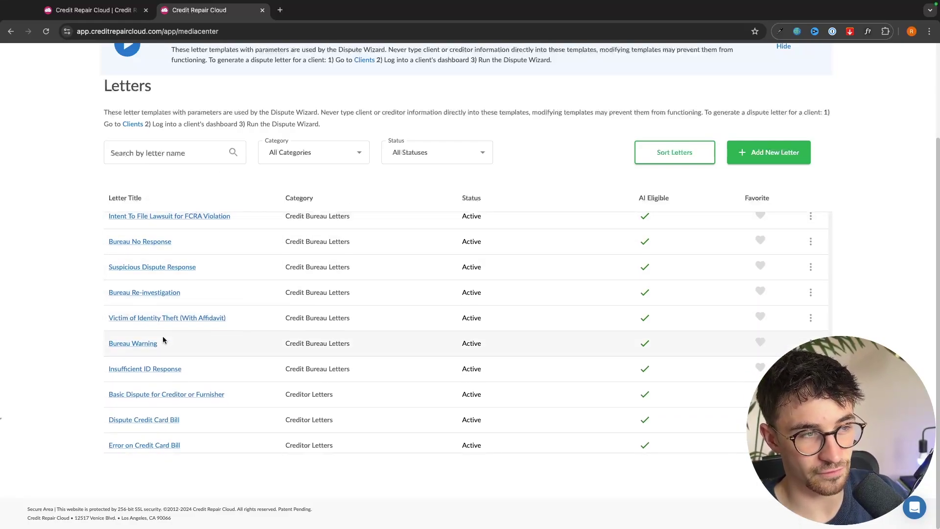
pyautogui.scroll(-2, 164, 337)
pyautogui.scroll(-5, 184, 323)
pyautogui.scroll(-5, 210, 362)
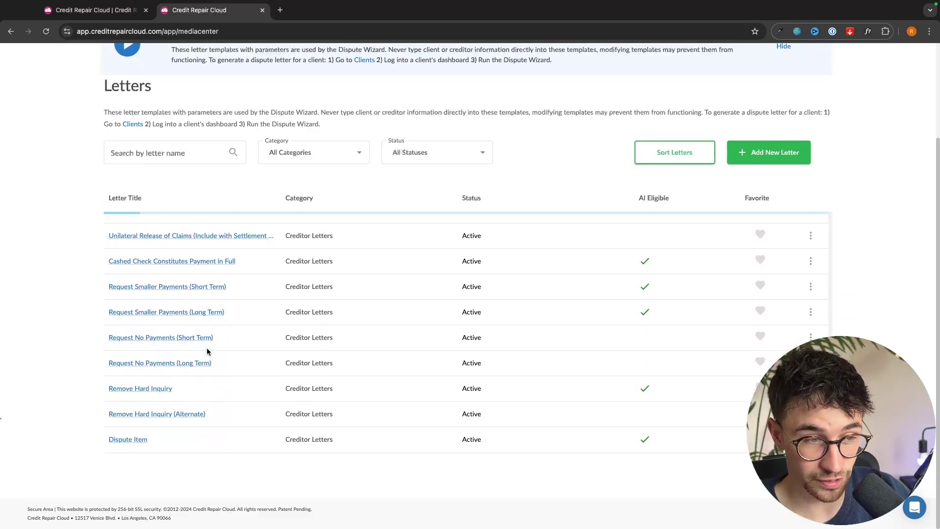
pyautogui.scroll(-6, 220, 379)
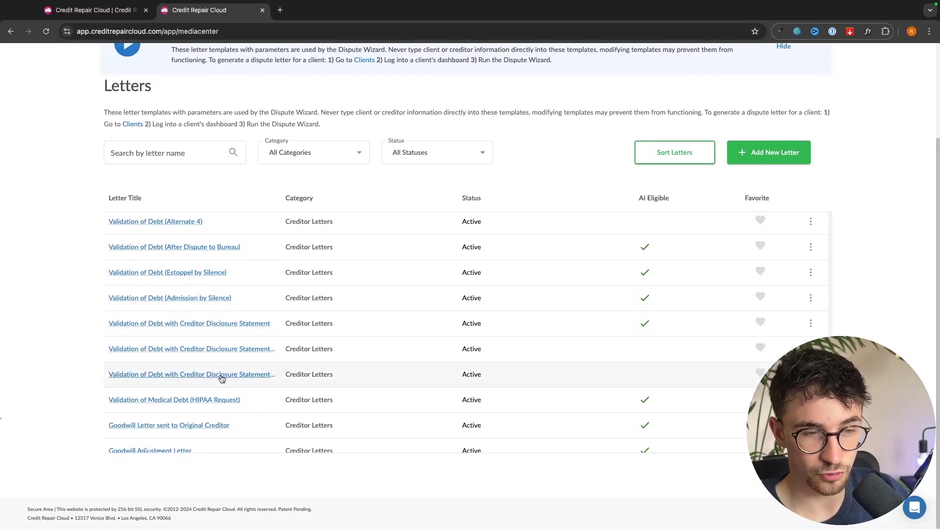
pyautogui.scroll(-6, 259, 380)
pyautogui.scroll(-8, 261, 381)
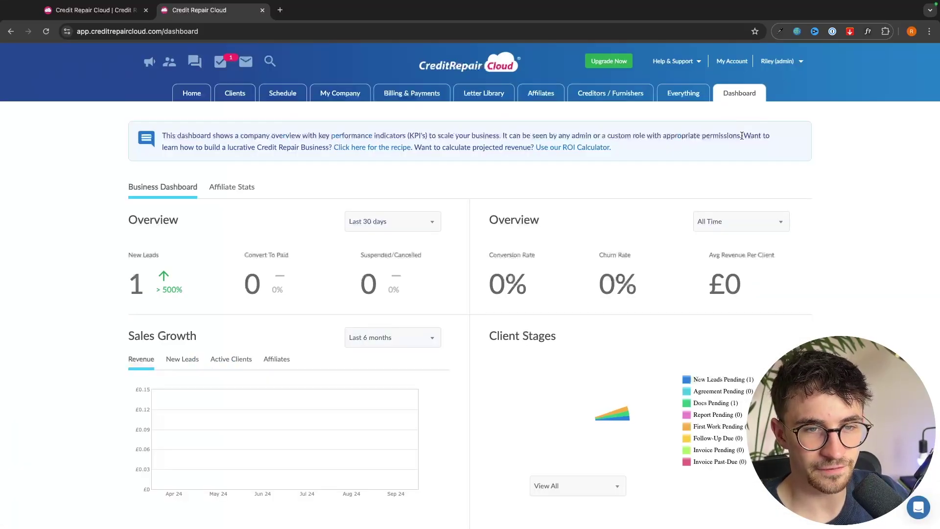
pyautogui.scroll(-2, 738, 101)
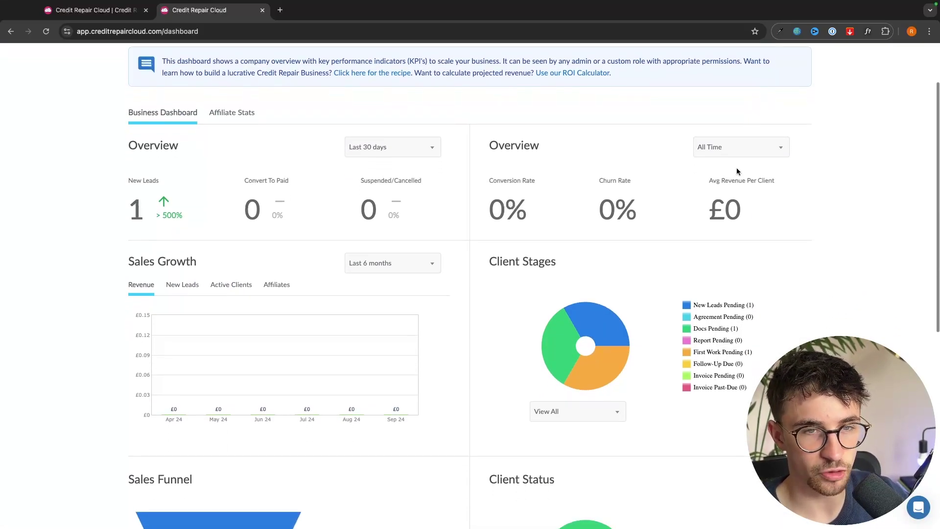
pyautogui.scroll(-2, 748, 119)
pyautogui.scroll(3, 766, 173)
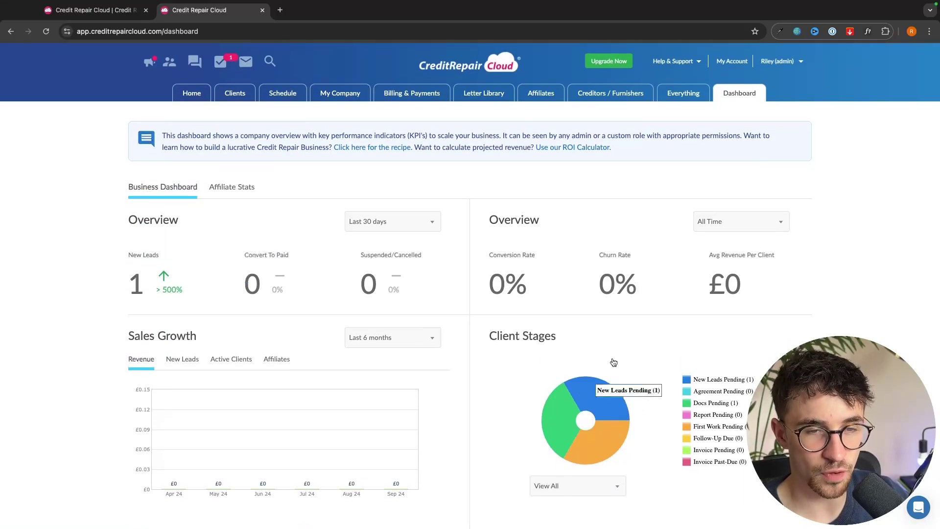
pyautogui.scroll(-3, 613, 362)
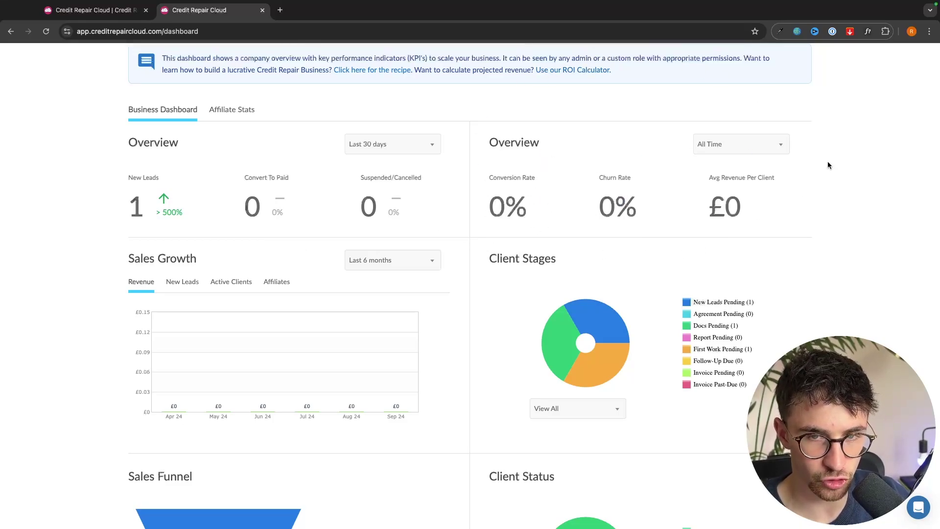
pyautogui.scroll(-2, 784, 224)
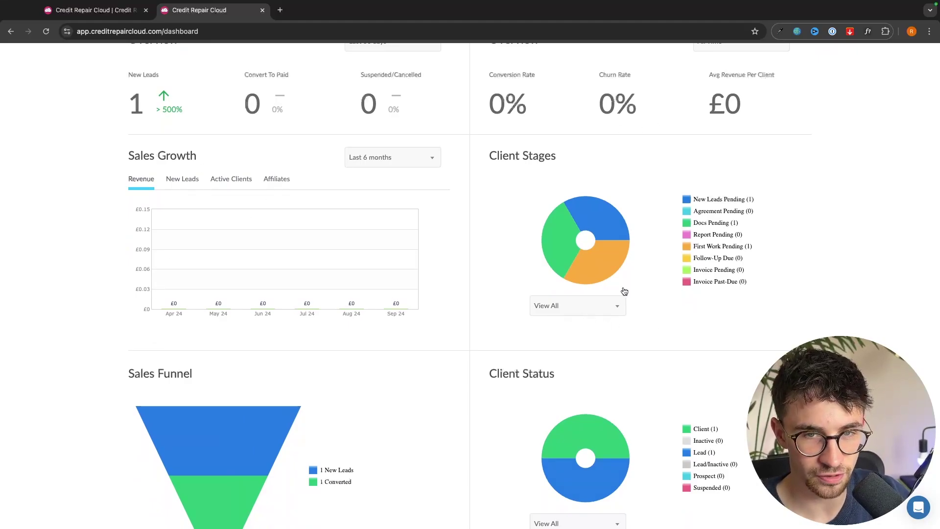
pyautogui.scroll(-3, 629, 294)
pyautogui.scroll(-2, 627, 307)
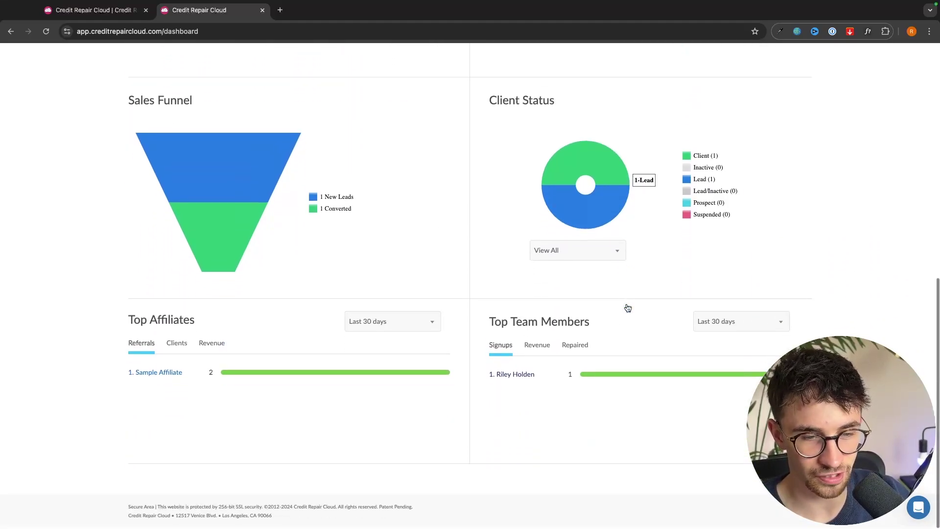
pyautogui.scroll(1, 759, 348)
pyautogui.scroll(-1, 759, 347)
pyautogui.scroll(7, 759, 348)
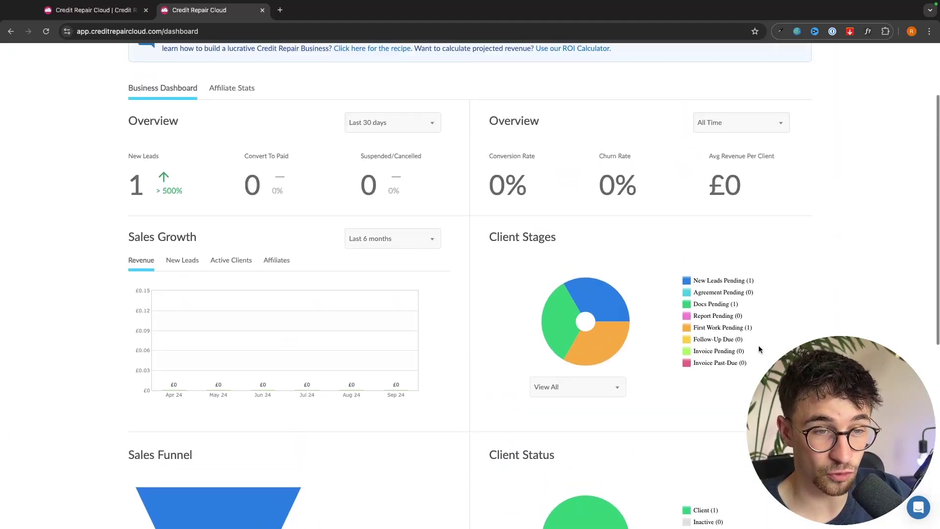
pyautogui.scroll(2, 759, 348)
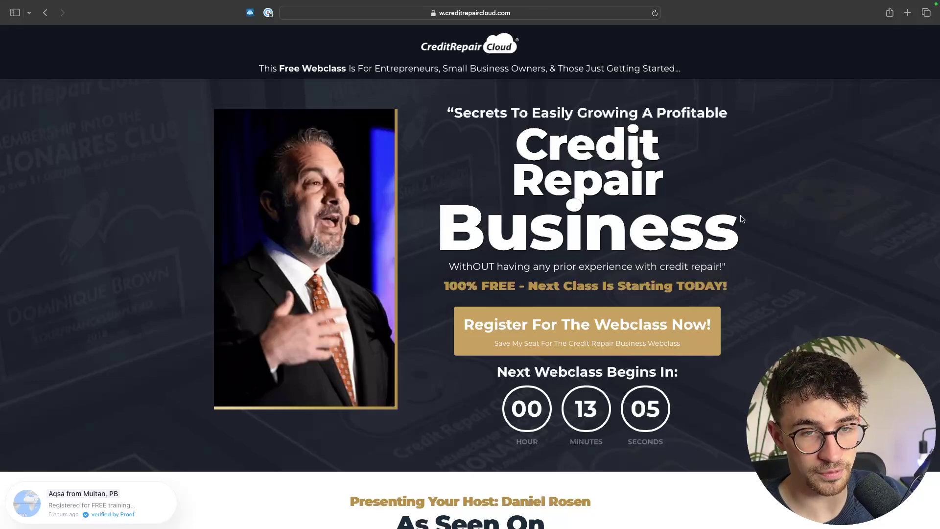
# - Scroll the free webclass page down to the 'What You Will Learn' section
pyautogui.scroll(-2, 706, 270)
pyautogui.scroll(-8, 707, 270)
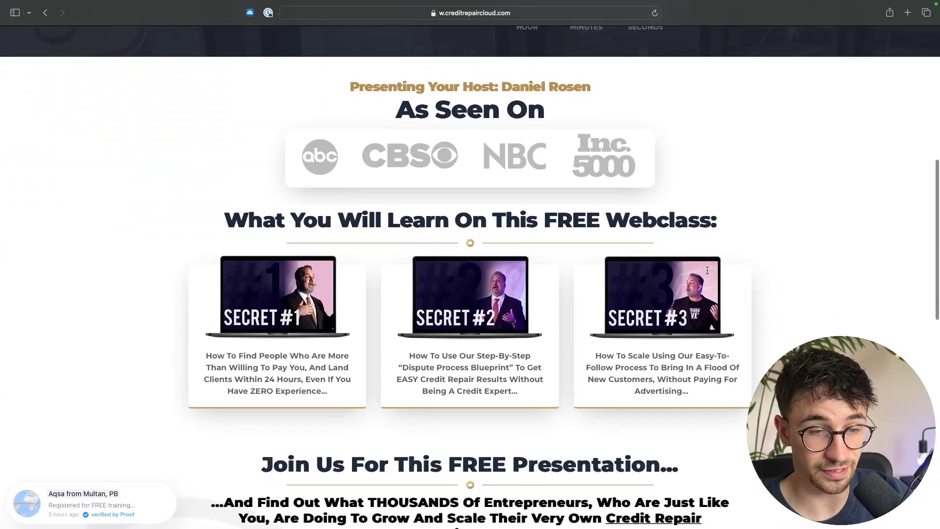